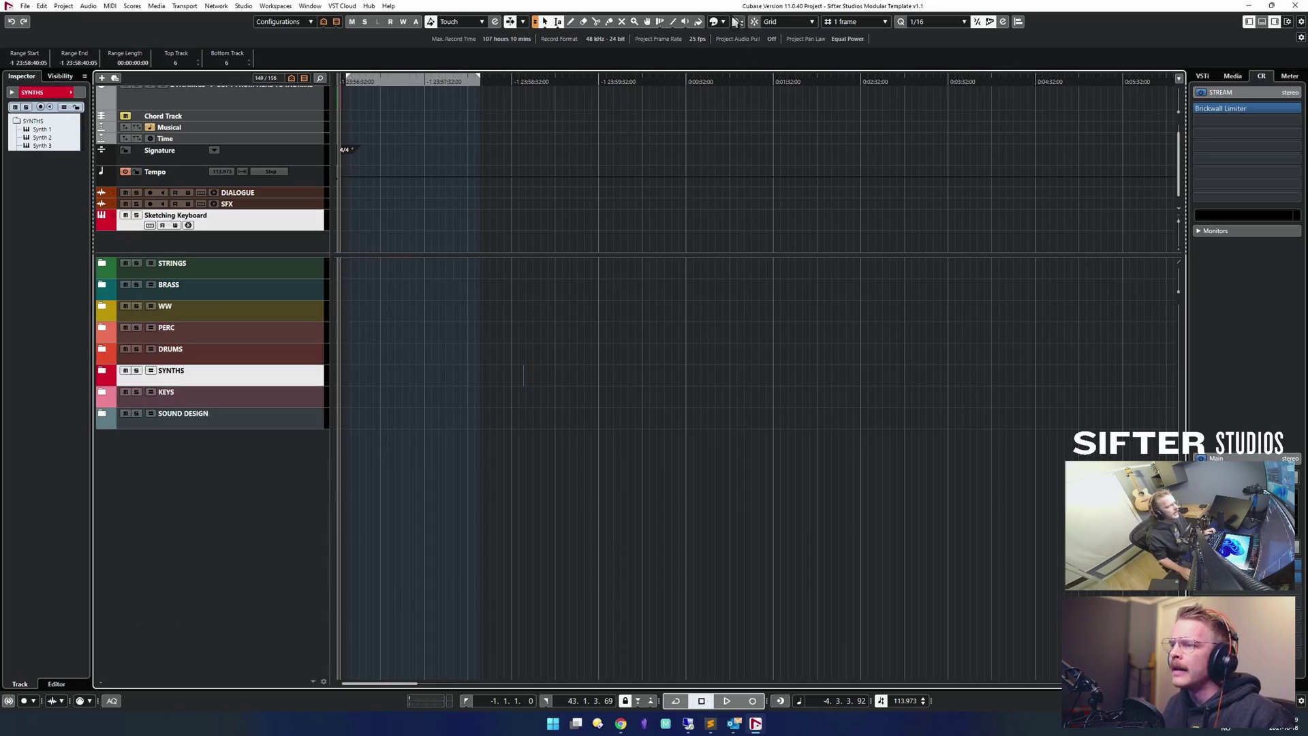
Open and dismiss the track colour palette twice, then zoom the timeline in horizontally.
left_click(726, 22)
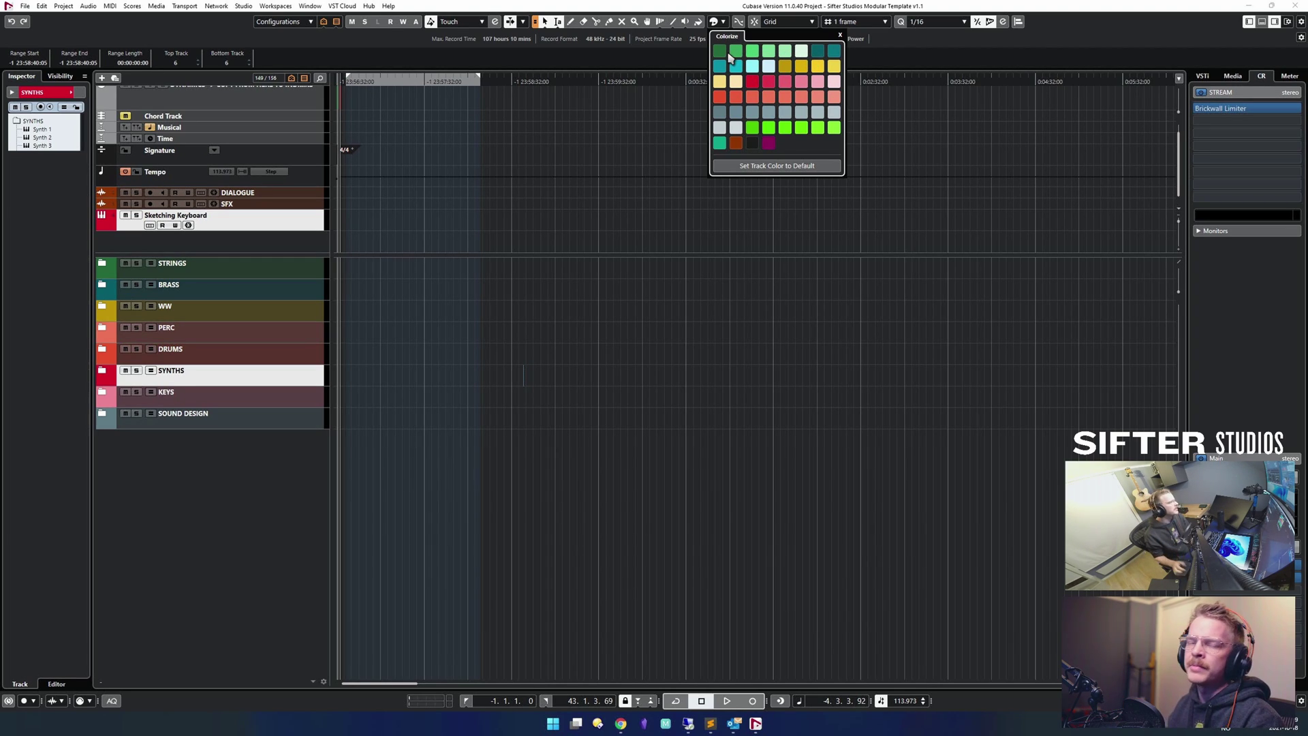
key("Escape")
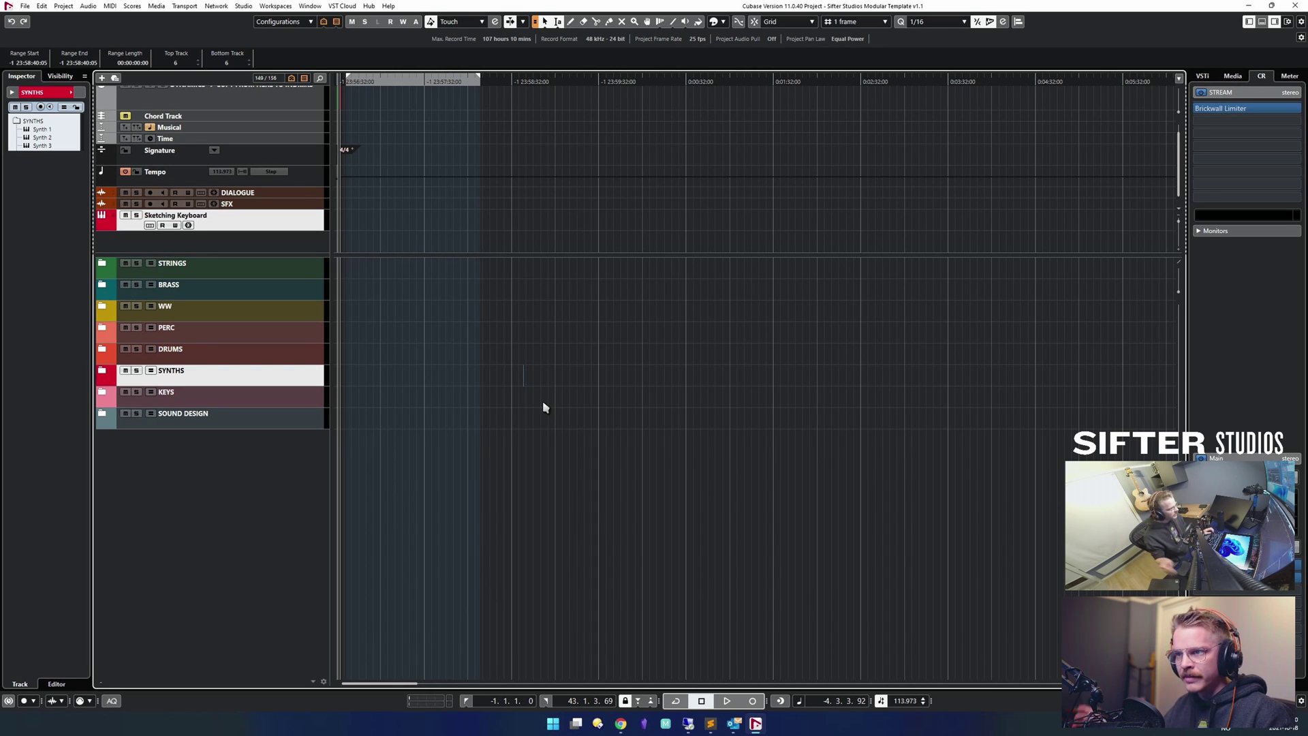
left_click(724, 22)
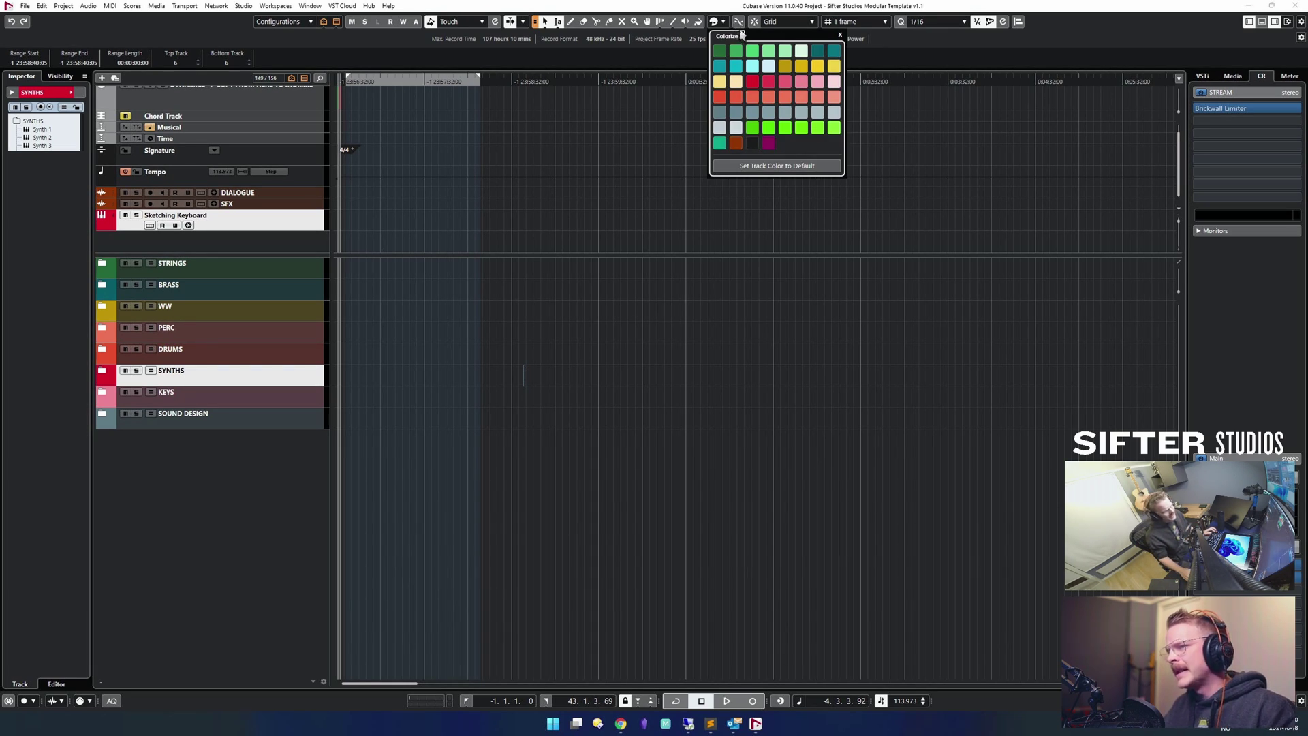
left_click(345, 349)
key("h")
key("h")
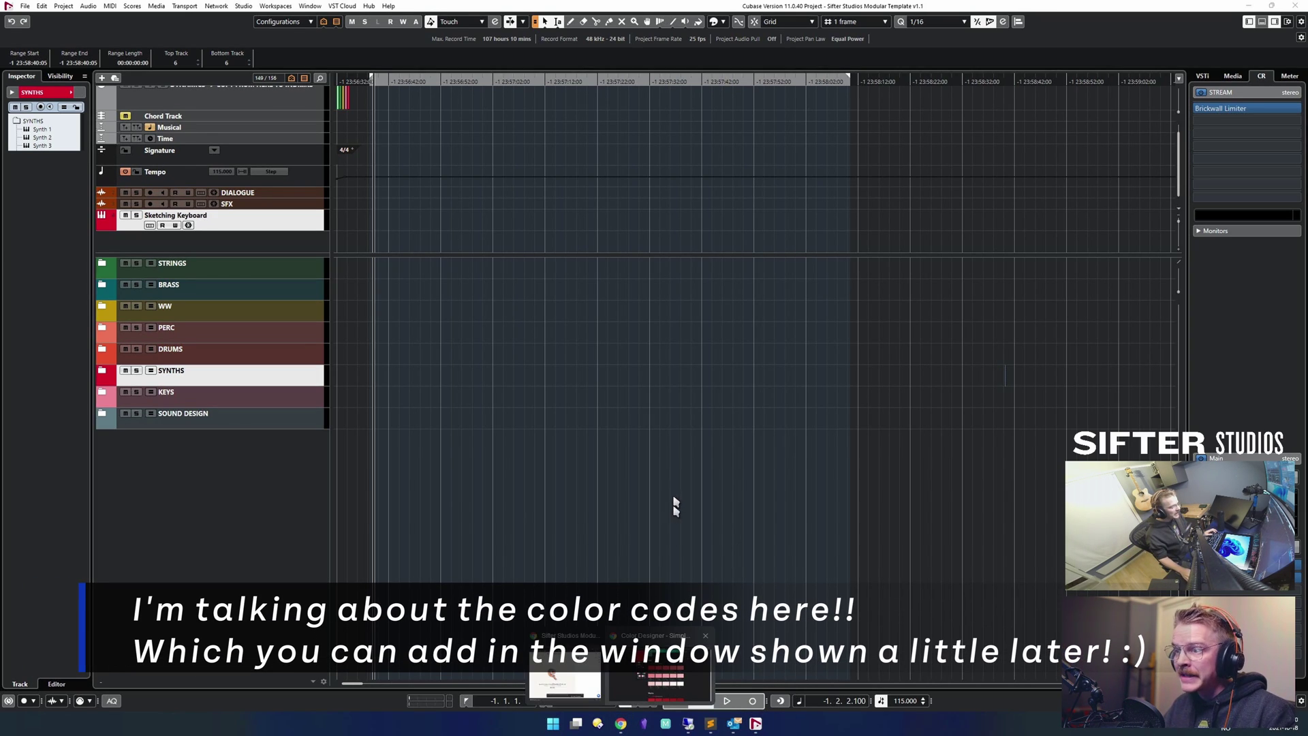
In Chrome, browse the Tints and Shades swatches for red #DC3522 (RGB 220, 53, 34).
left_click(672, 671)
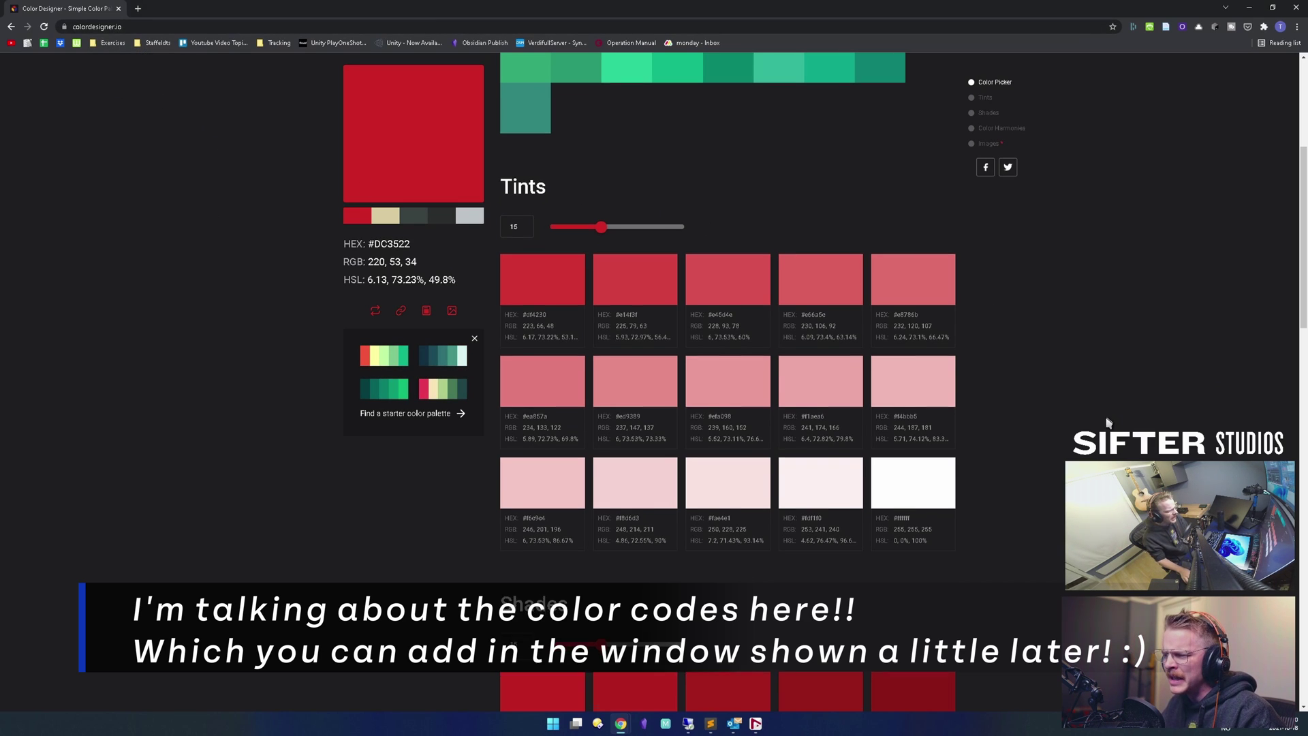
scroll(856, 271, "down", 8)
scroll(1105, 417, "down", 2)
scroll(1104, 423, "up", 6)
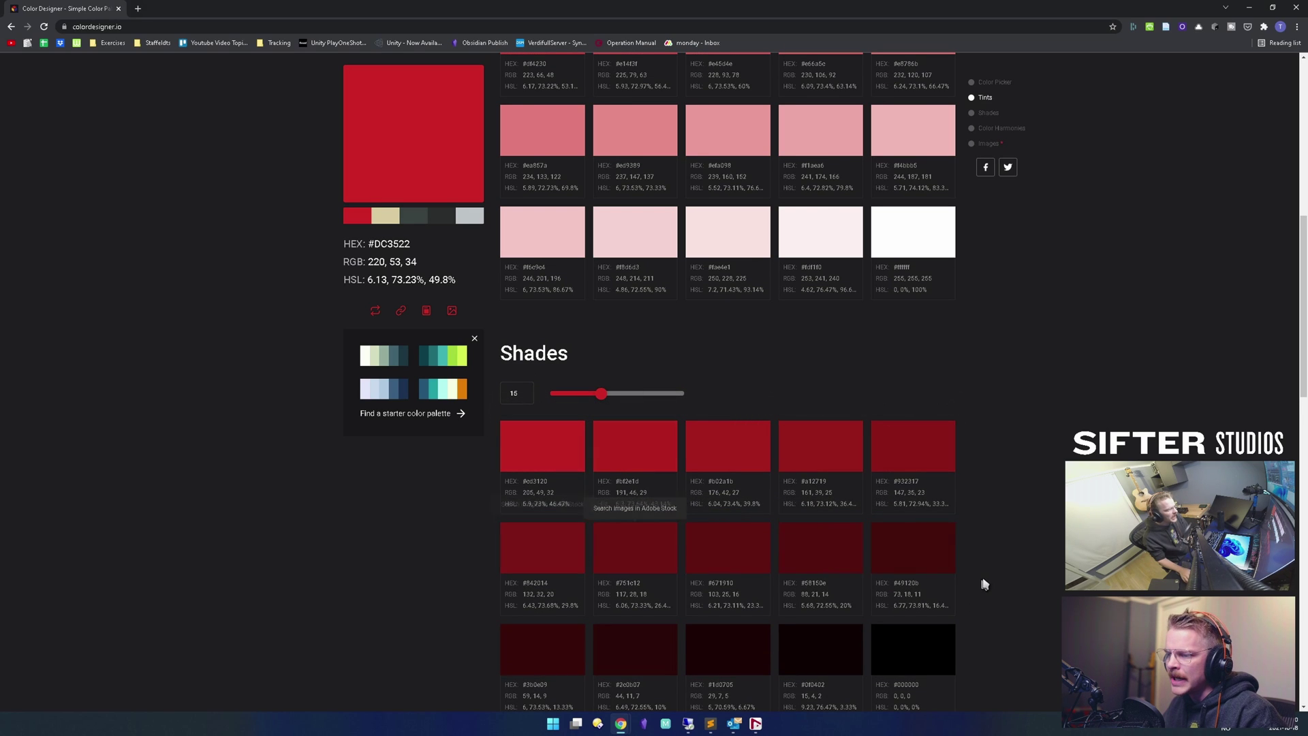
scroll(997, 570, "down", 3)
scroll(999, 578, "up", 10)
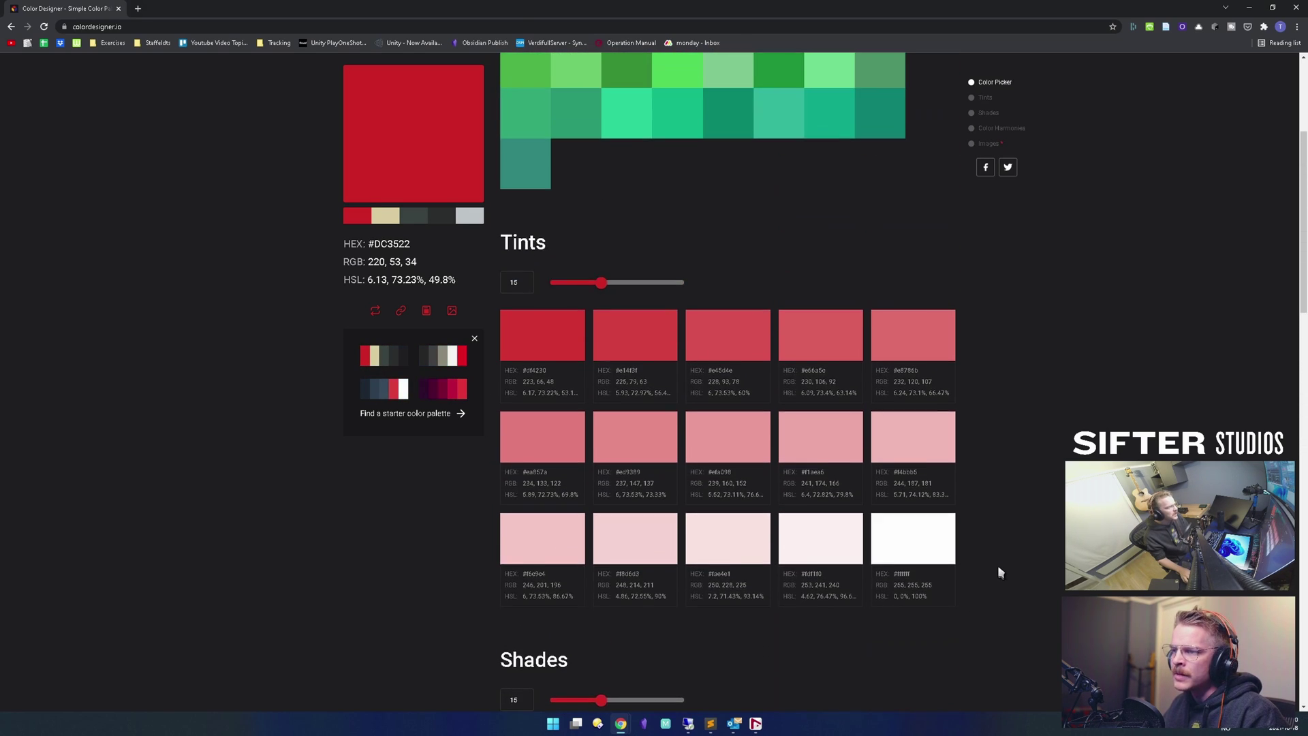
Back in Cubase, expand the STRINGS folder and select its V1 through Db tracks.
key("alt+Tab")
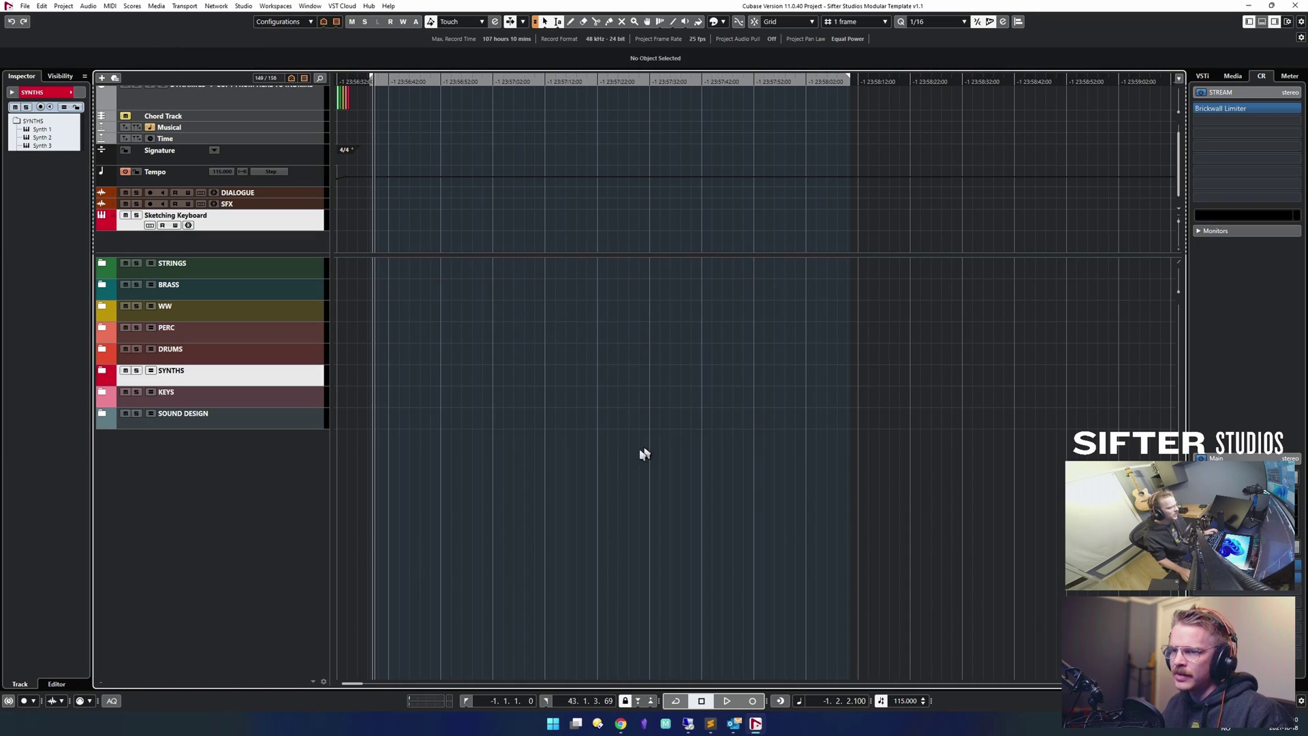
left_click(113, 269)
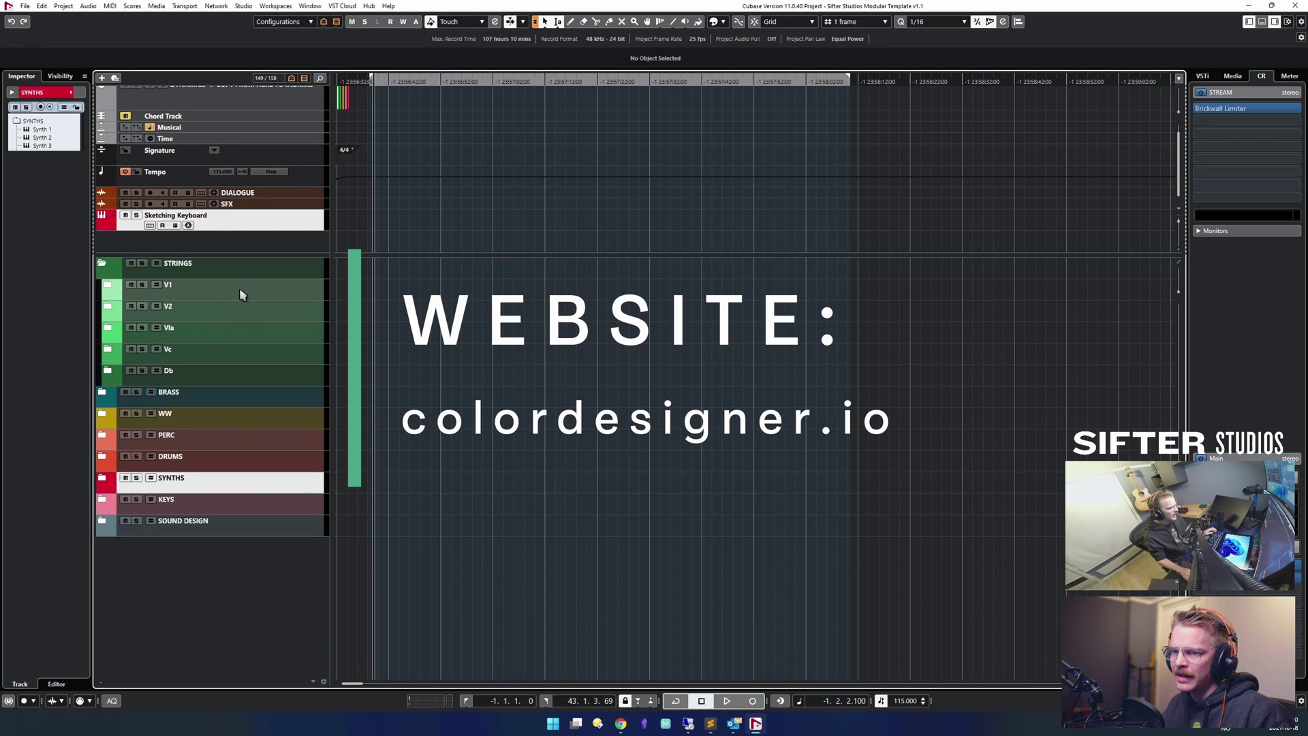
left_click(258, 298)
left_click(263, 308)
left_click(260, 331)
left_click(257, 375)
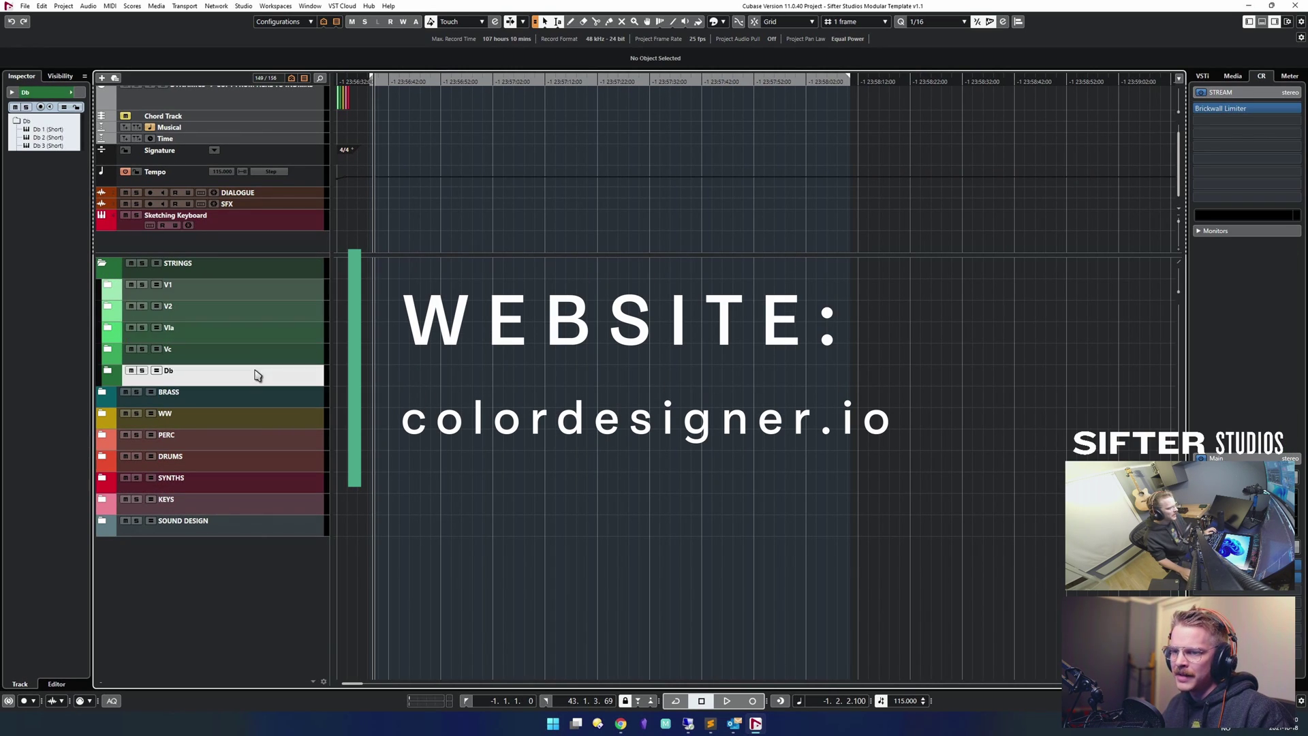
left_click(248, 298, "shift")
Select BRASS, Db, V1 and V2 in turn, ending with V1 selected.
left_click(272, 405)
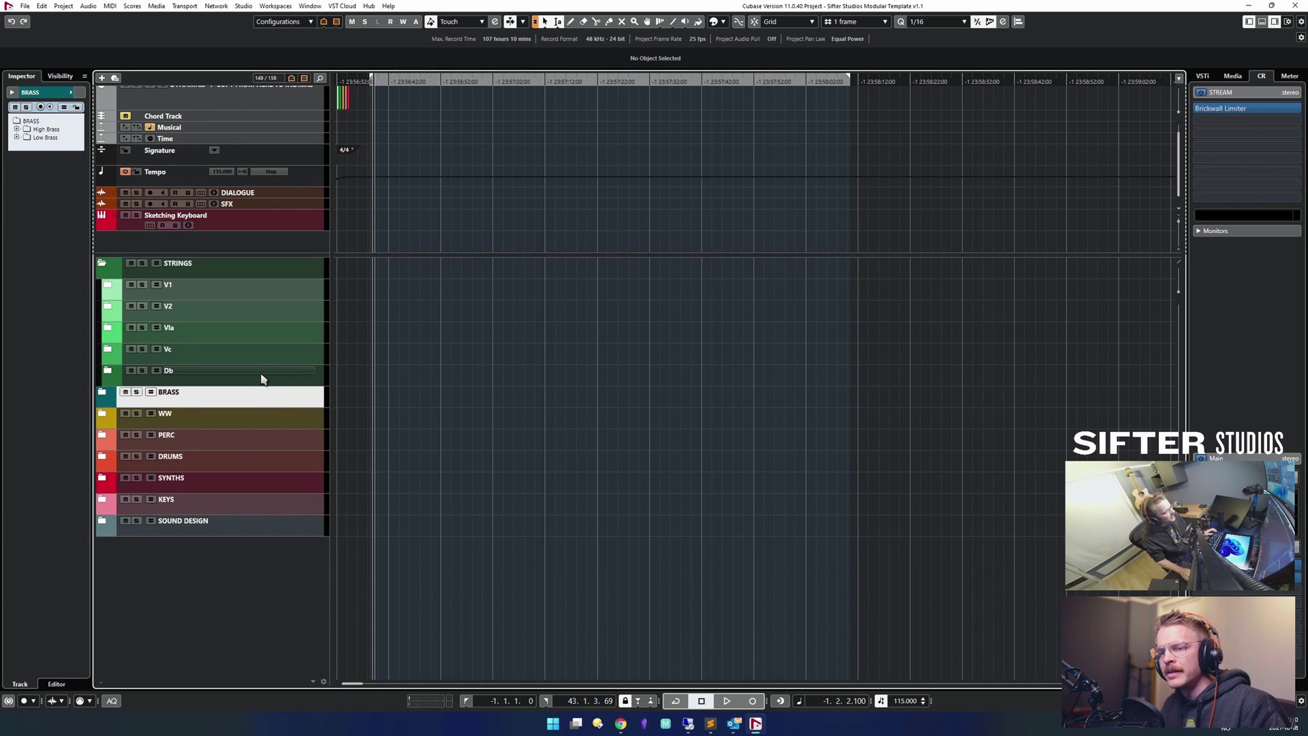
left_click(263, 377)
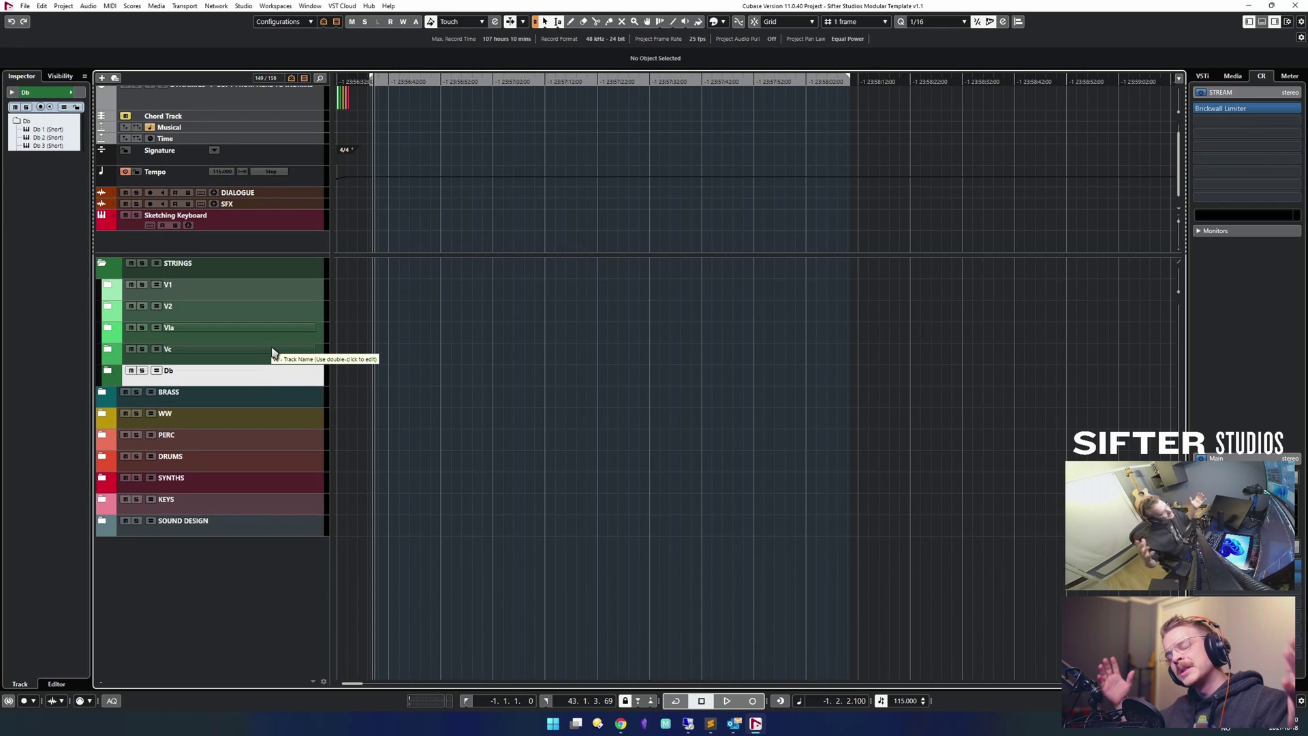
left_click(244, 296)
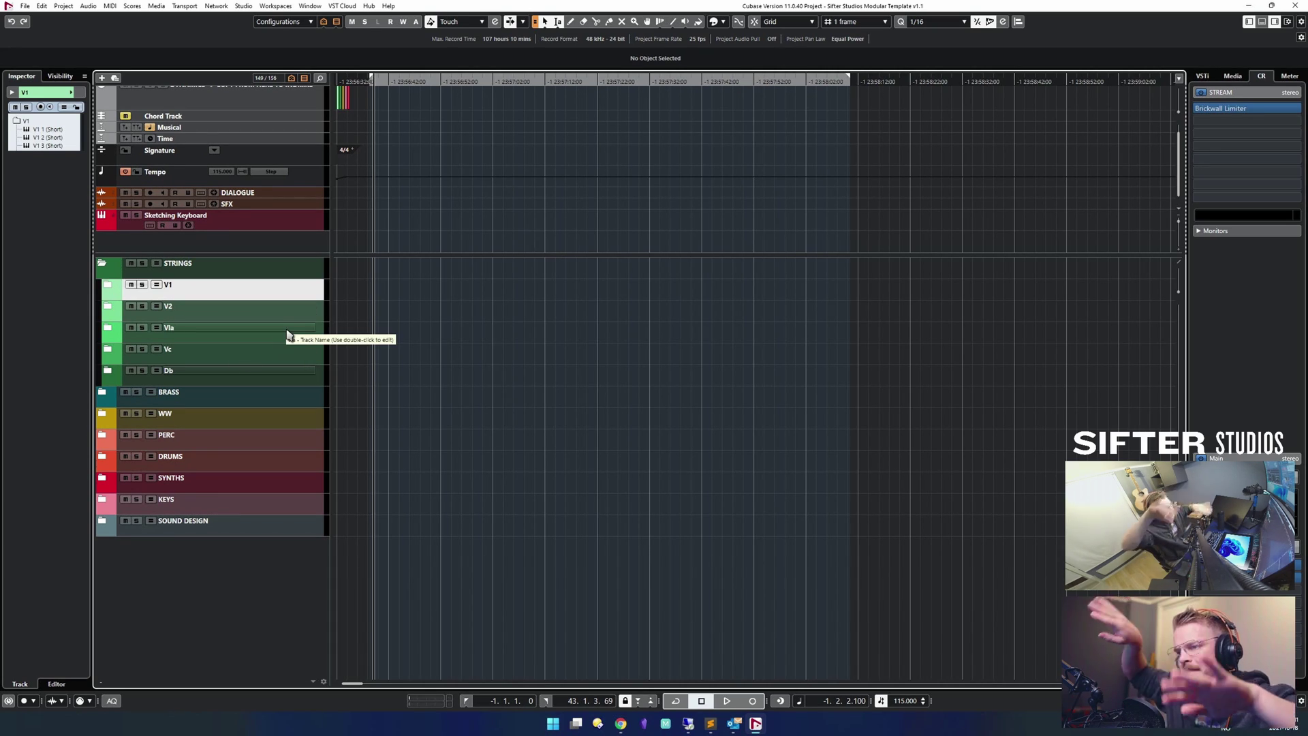
left_click(234, 314)
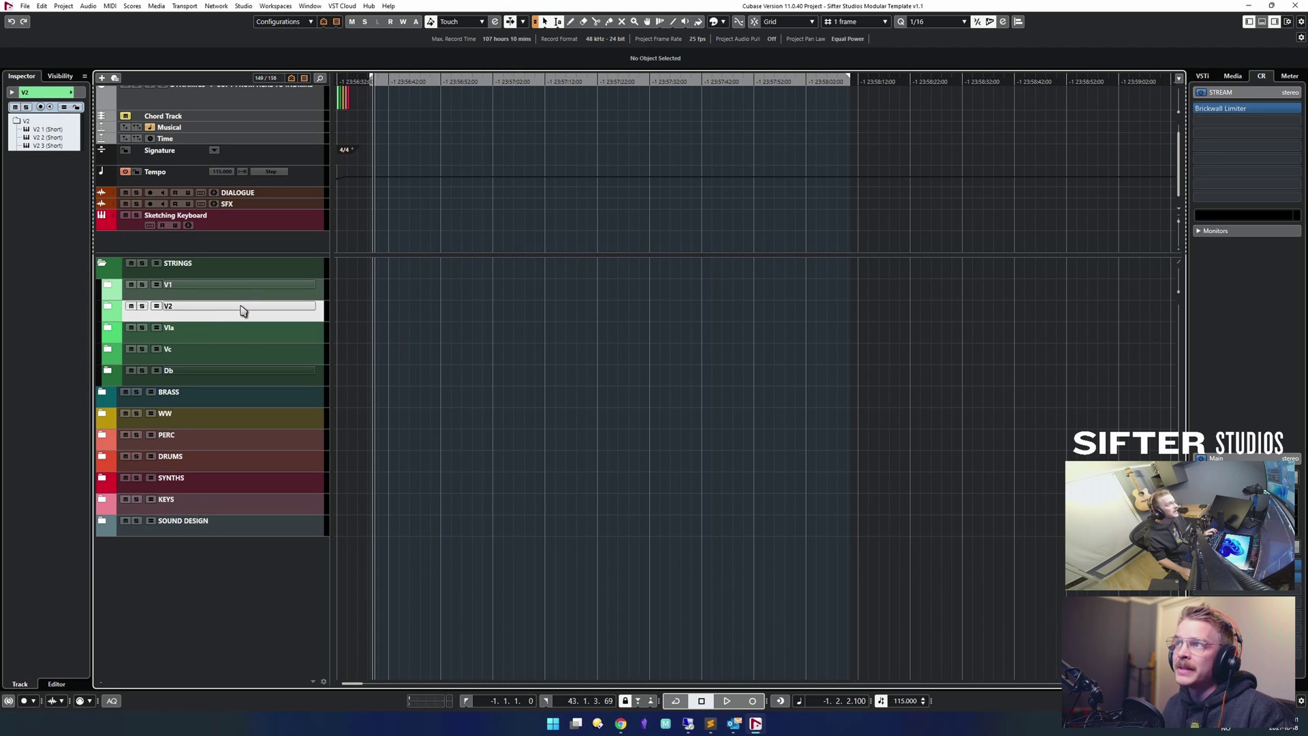
key("Up")
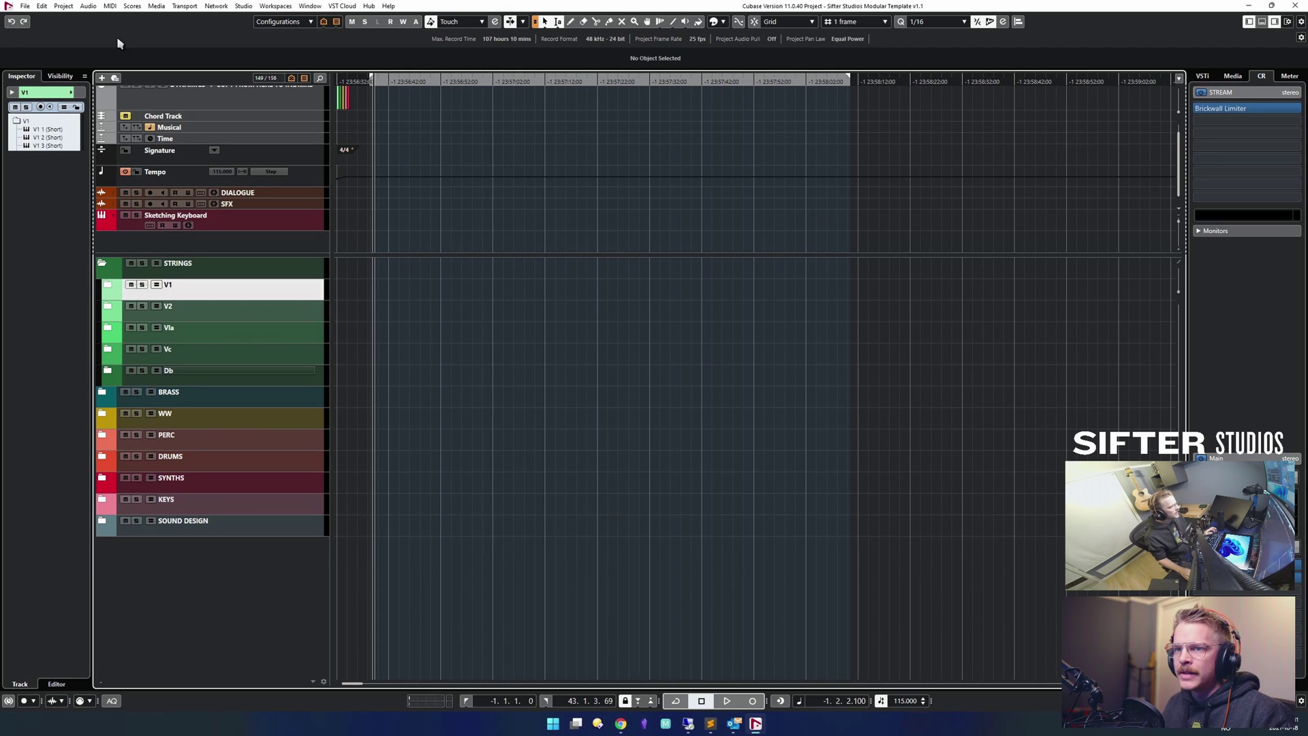
In Track & MixConsole Channel Colors preferences, apply minimum Color Strength, then restore it to about half.
left_click(42, 6)
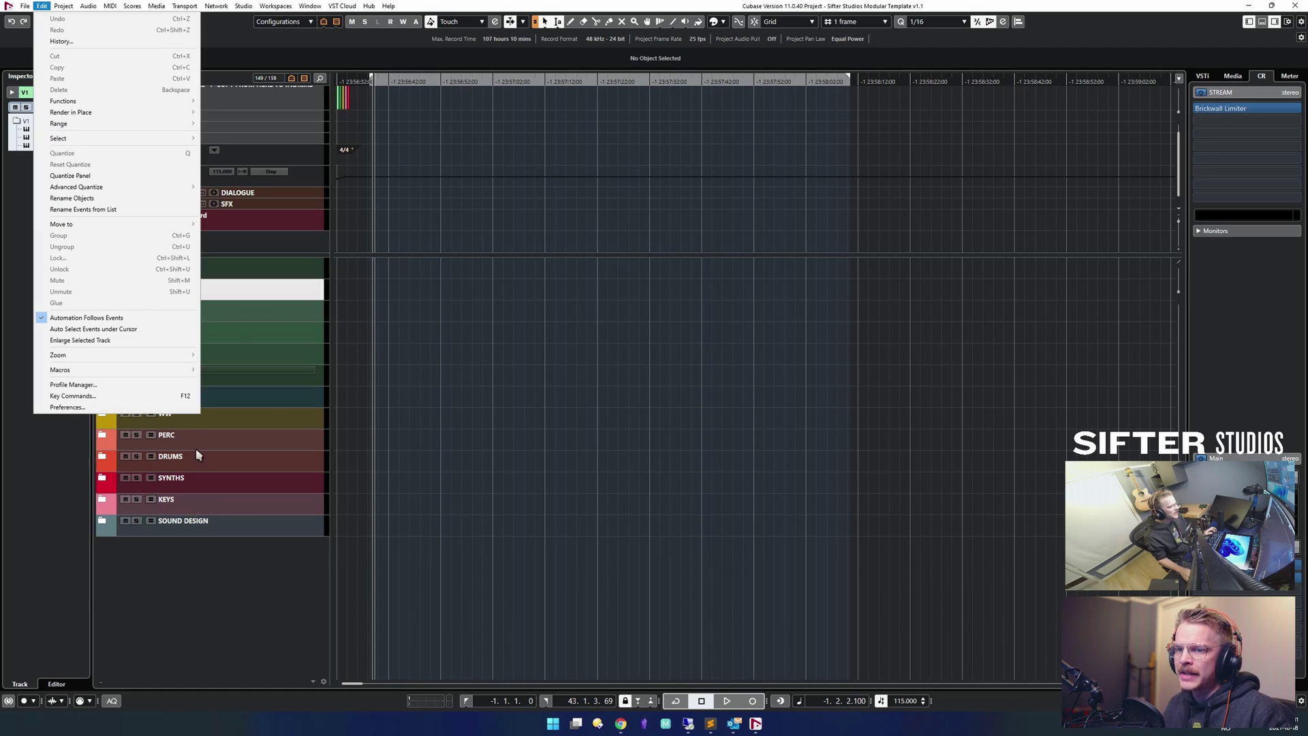
left_click(134, 407)
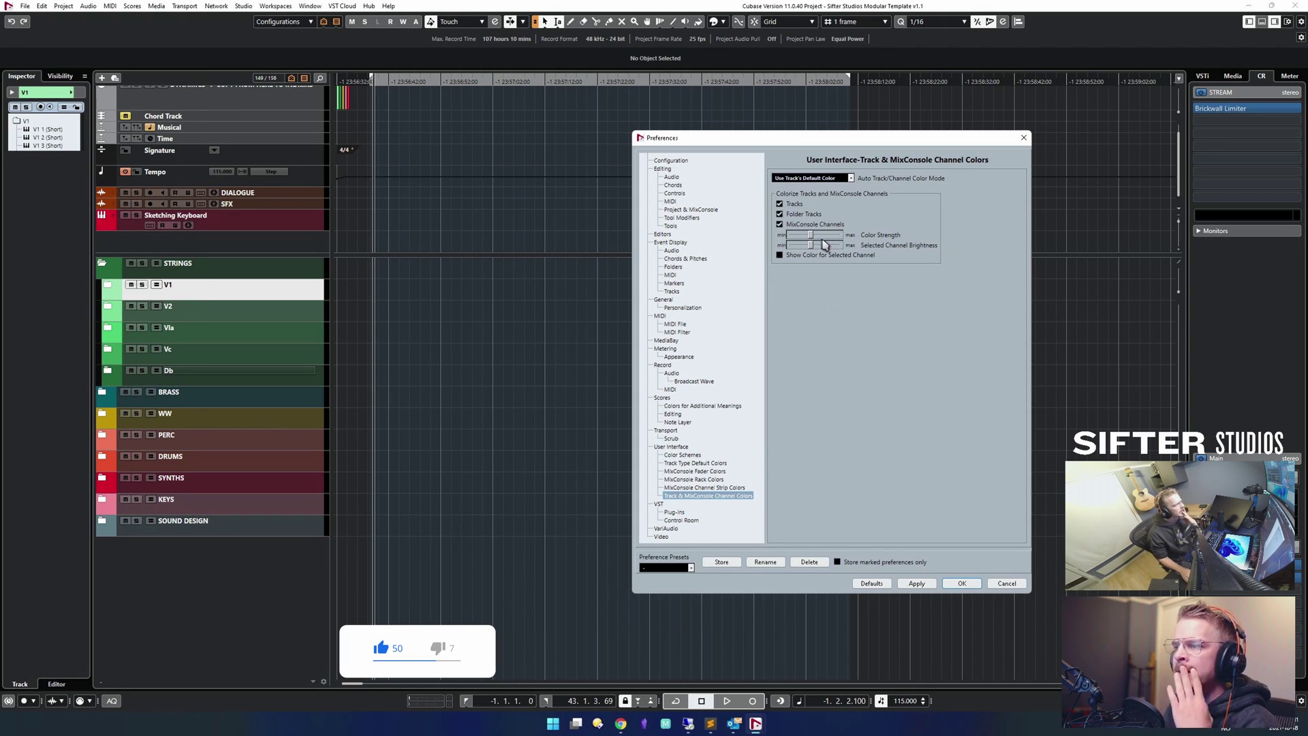
left_click_drag(815, 237, 741, 247)
left_click(930, 584)
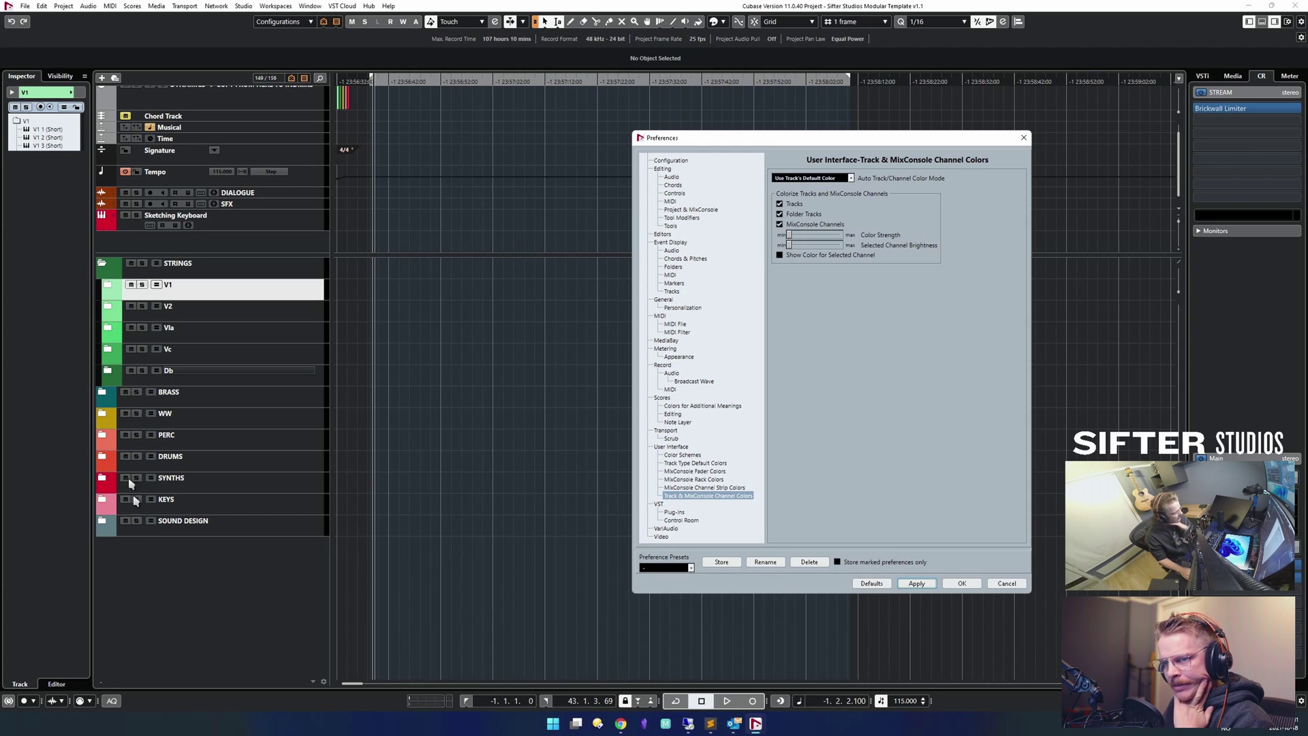
left_click(814, 234)
left_click(812, 245)
left_click(917, 583)
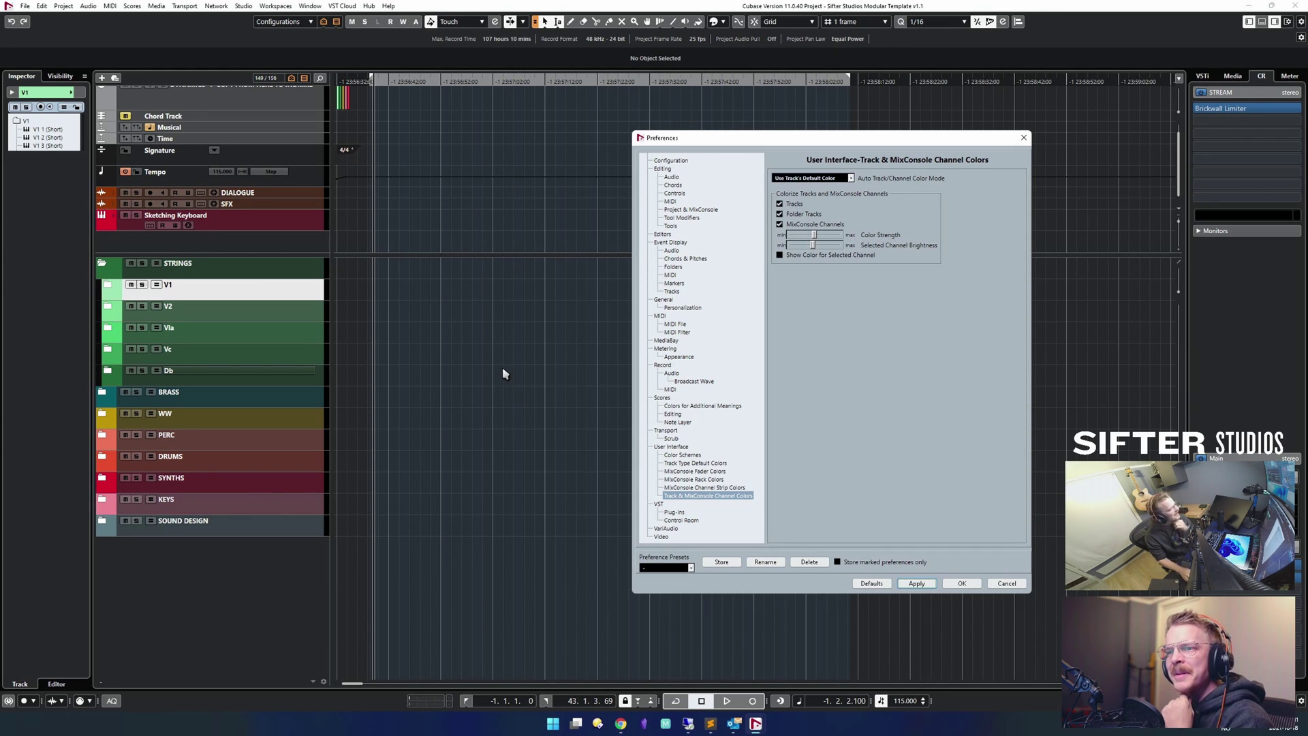
Untick Folder Tracks, confirm, and expand V1 to show V1 1 (Short) through V1 8 (Long).
left_click(817, 215)
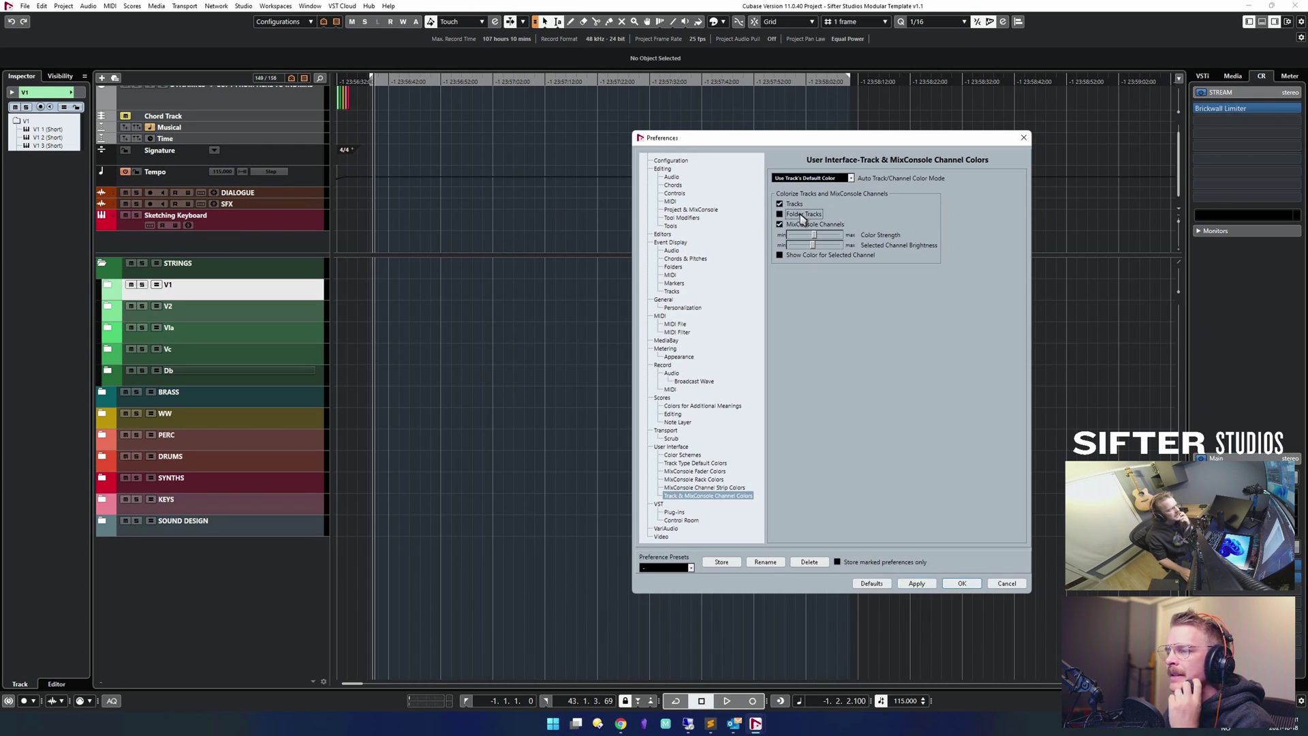
left_click(961, 583)
left_click(108, 286)
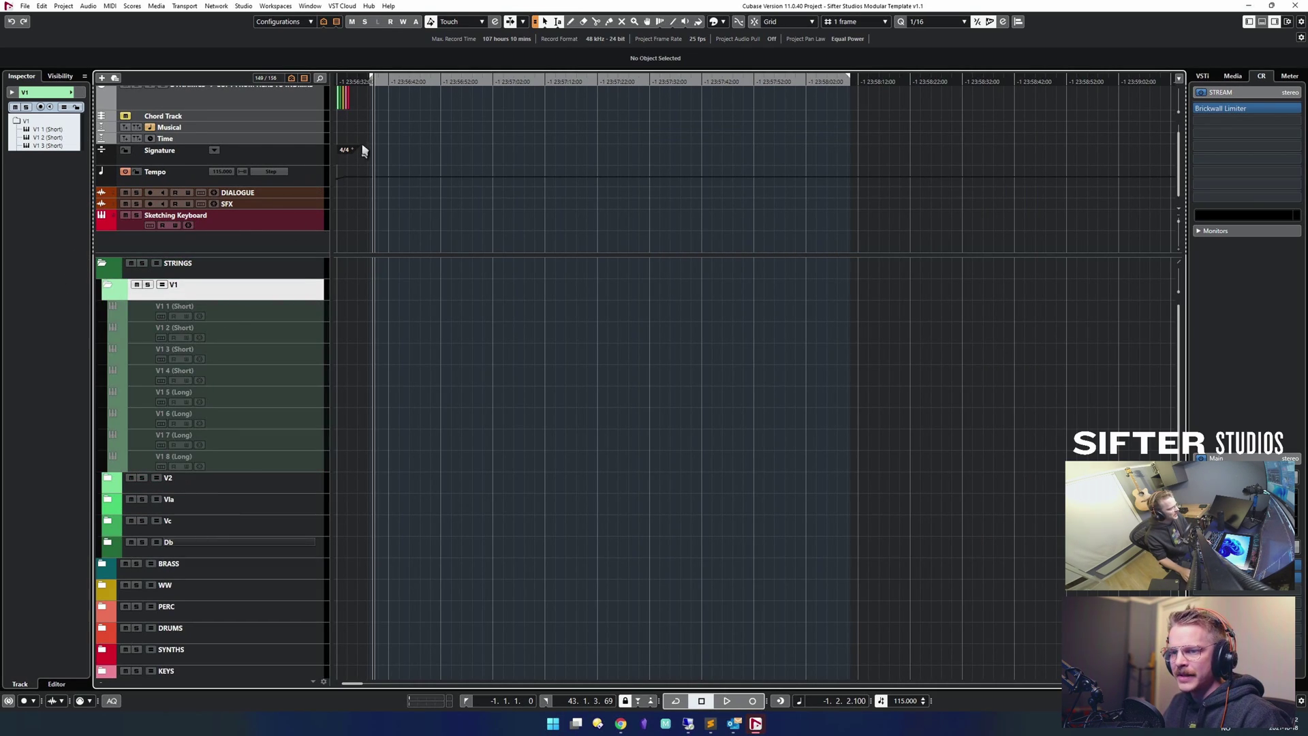
Re-enable Folder Tracks in Track & MixConsole Channel Colors preferences, apply and confirm.
left_click(42, 6)
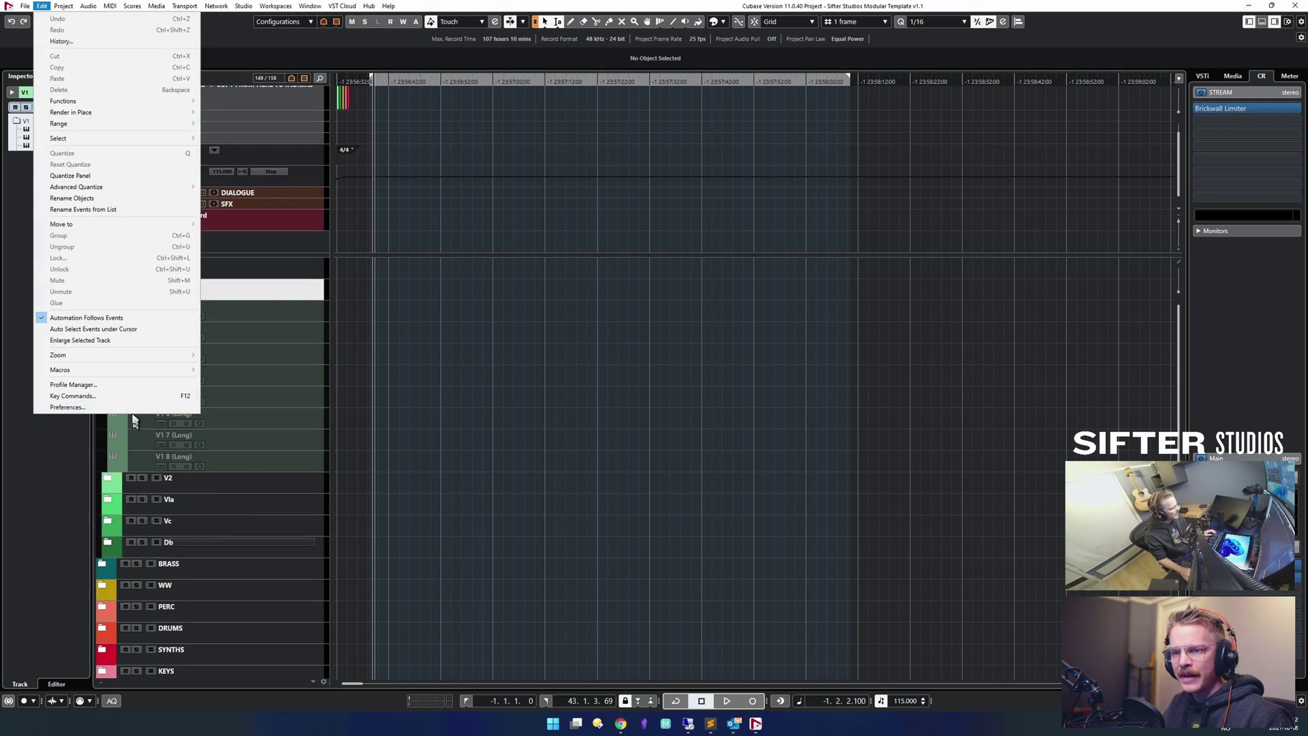
left_click(62, 409)
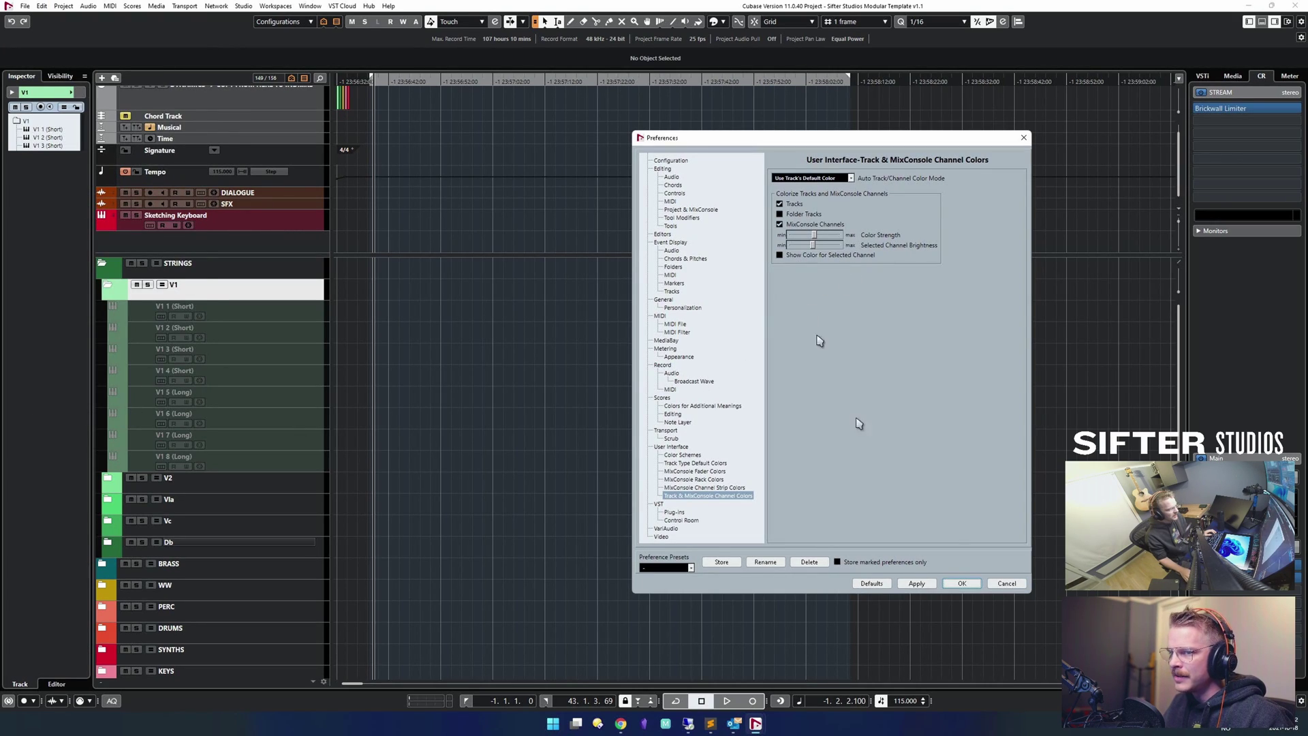
left_click(916, 584)
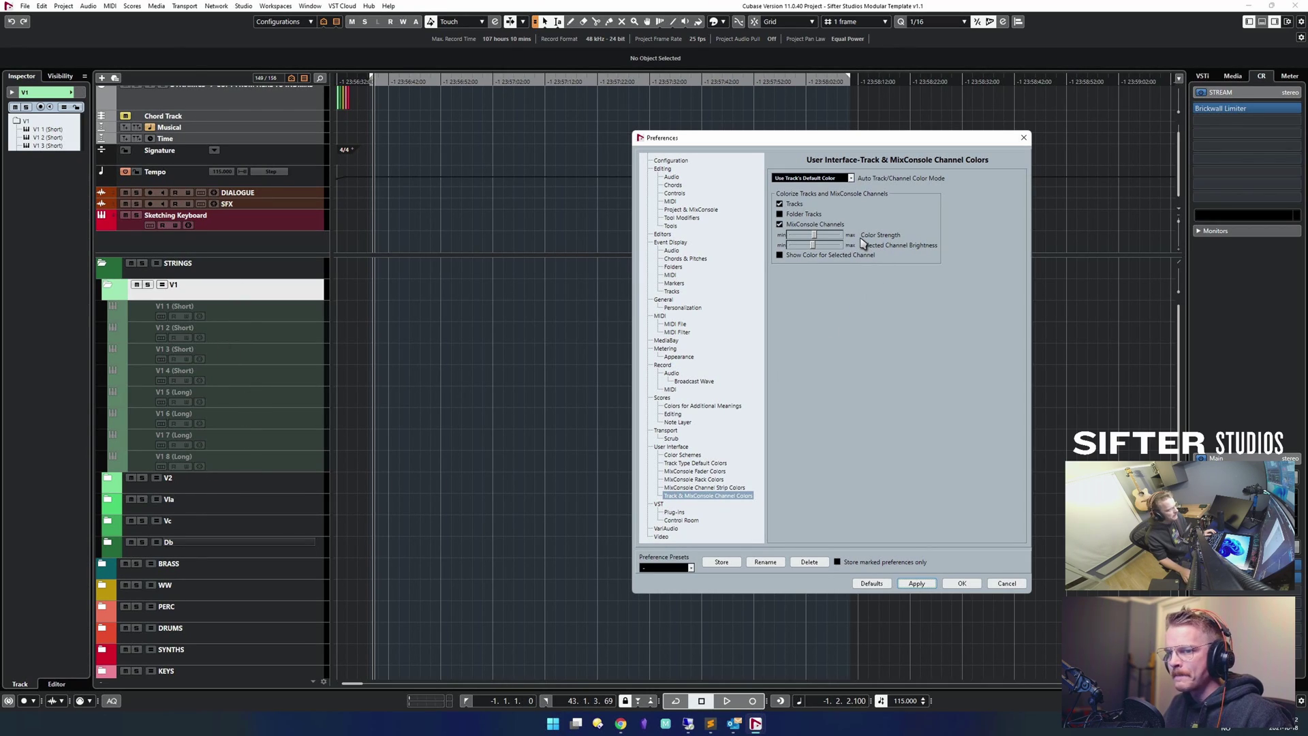
left_click(819, 214)
left_click(912, 584)
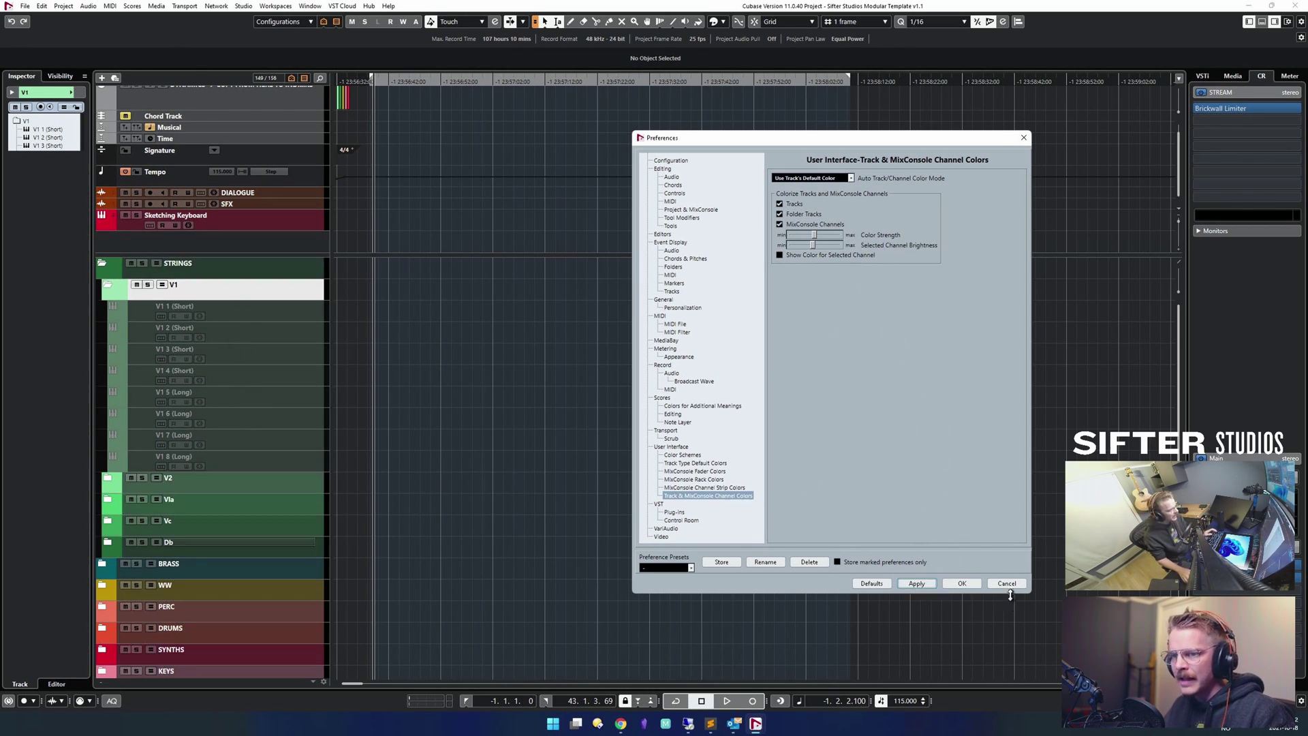
left_click(961, 584)
Select the V1 2 (Short) track and briefly check the track colour palette.
left_click_drag(752, 332, 755, 332)
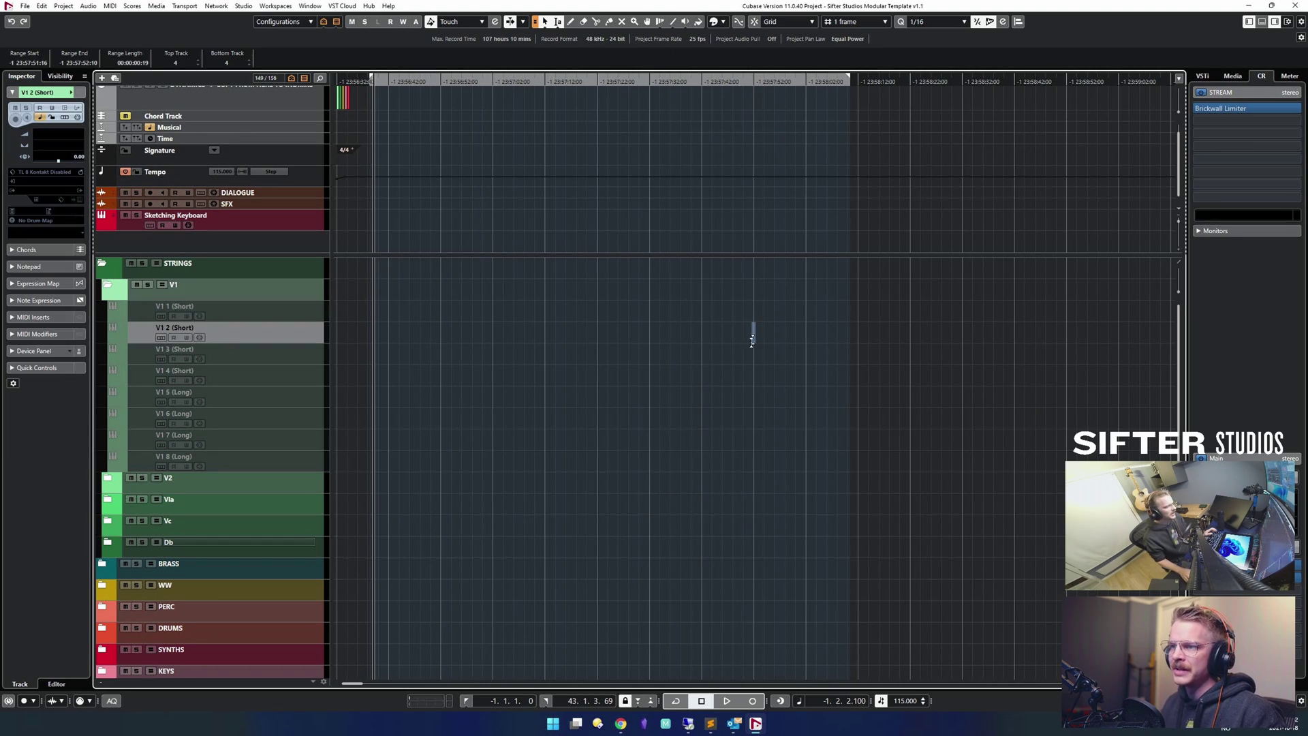
left_click(724, 21)
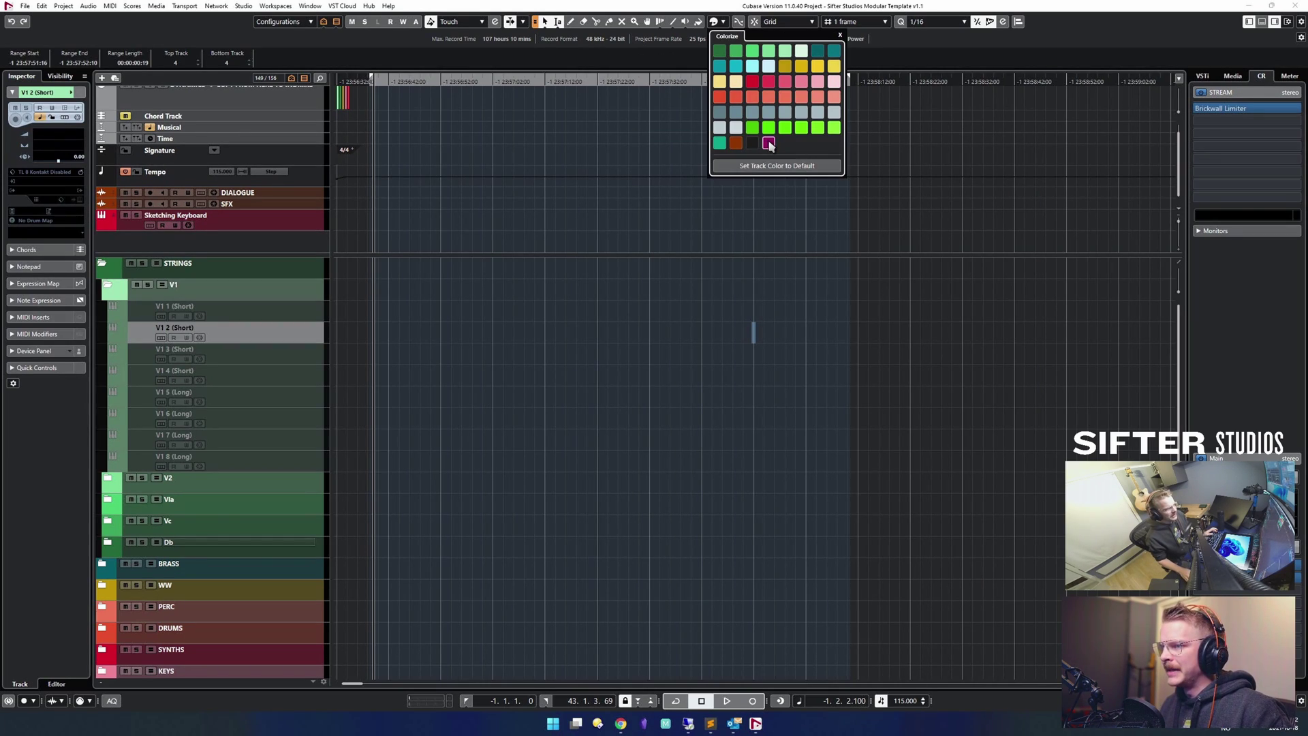
left_click(156, 6)
Open Project Colors Setup, move it aside, scroll the colour list, and view Presets (24 colours, 4 tints).
mouse_move(135, 9)
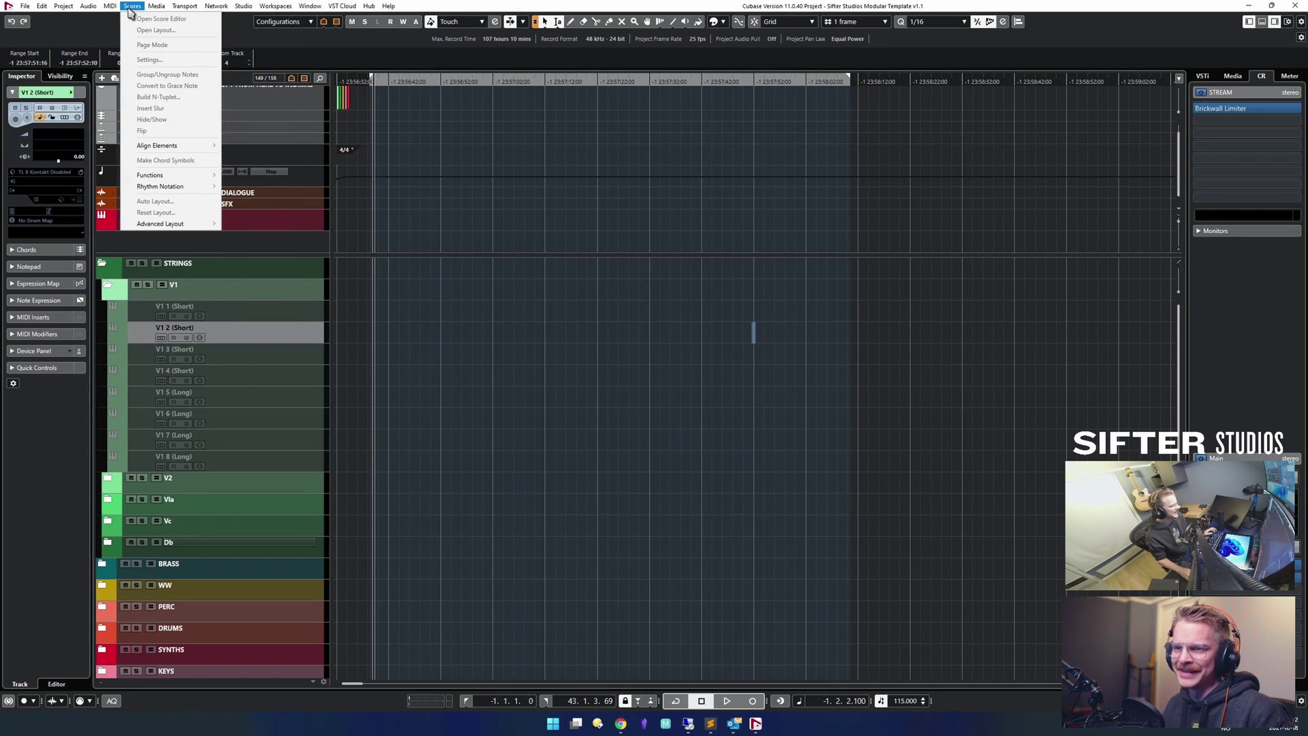
mouse_move(63, 6)
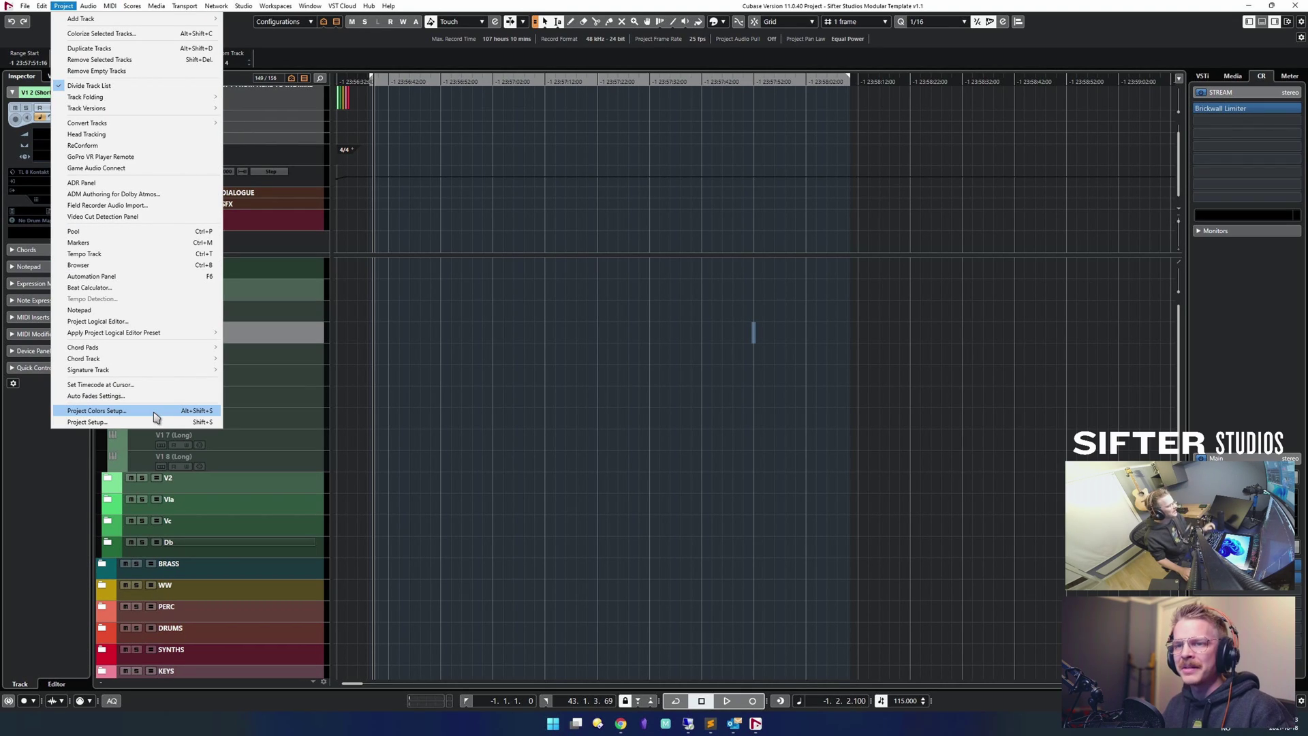
left_click(158, 413)
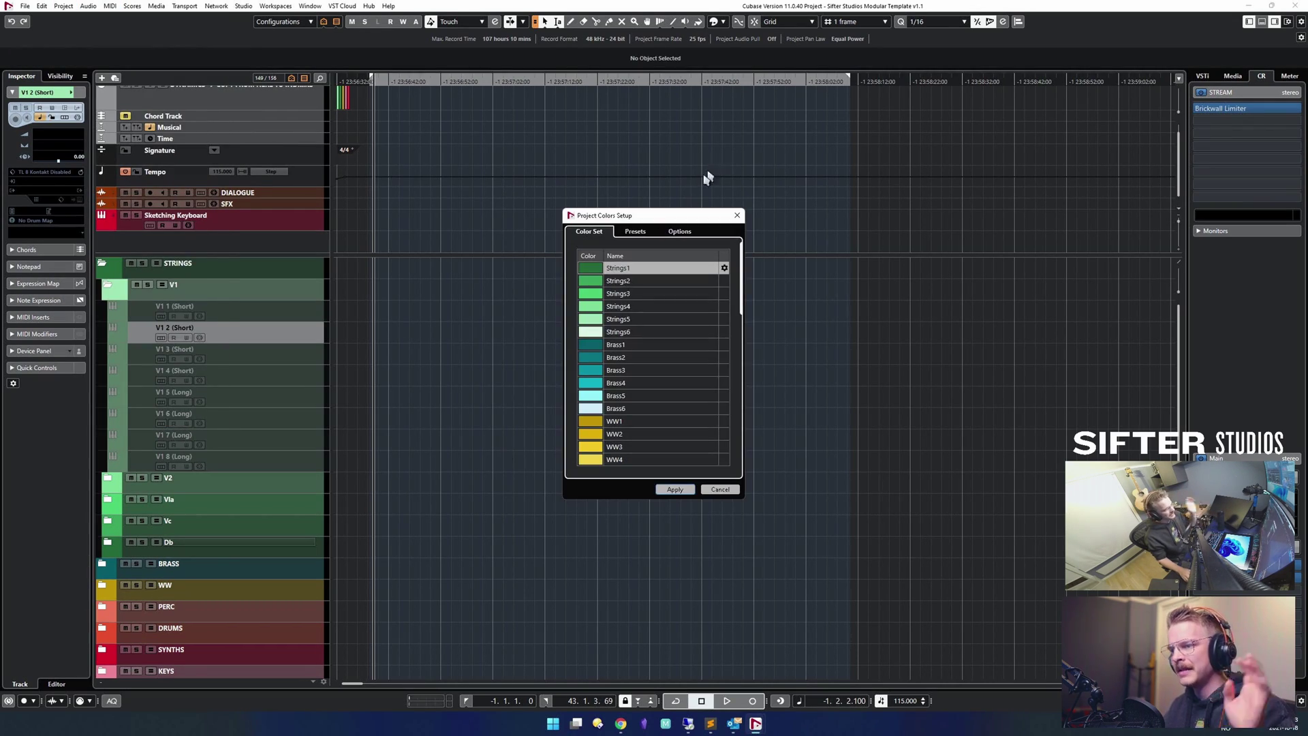
left_click_drag(700, 215, 923, 141)
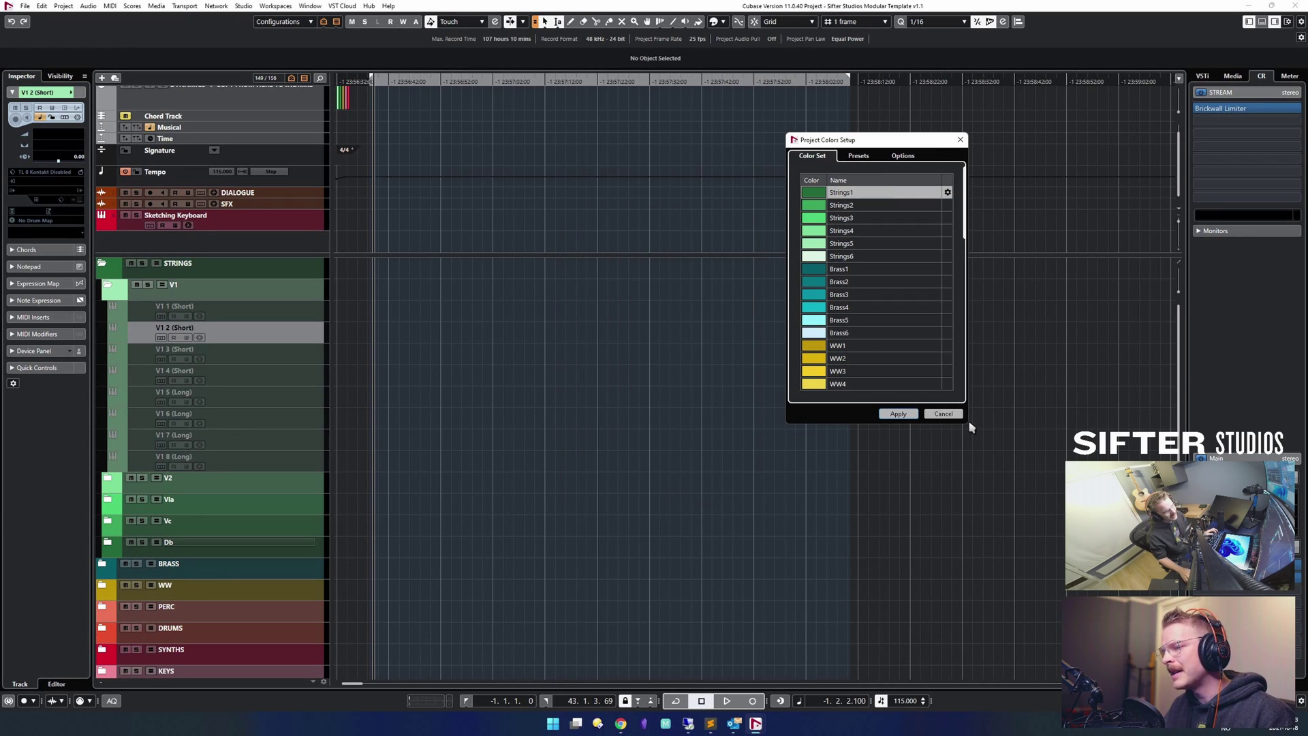
left_click_drag(906, 141, 965, 163)
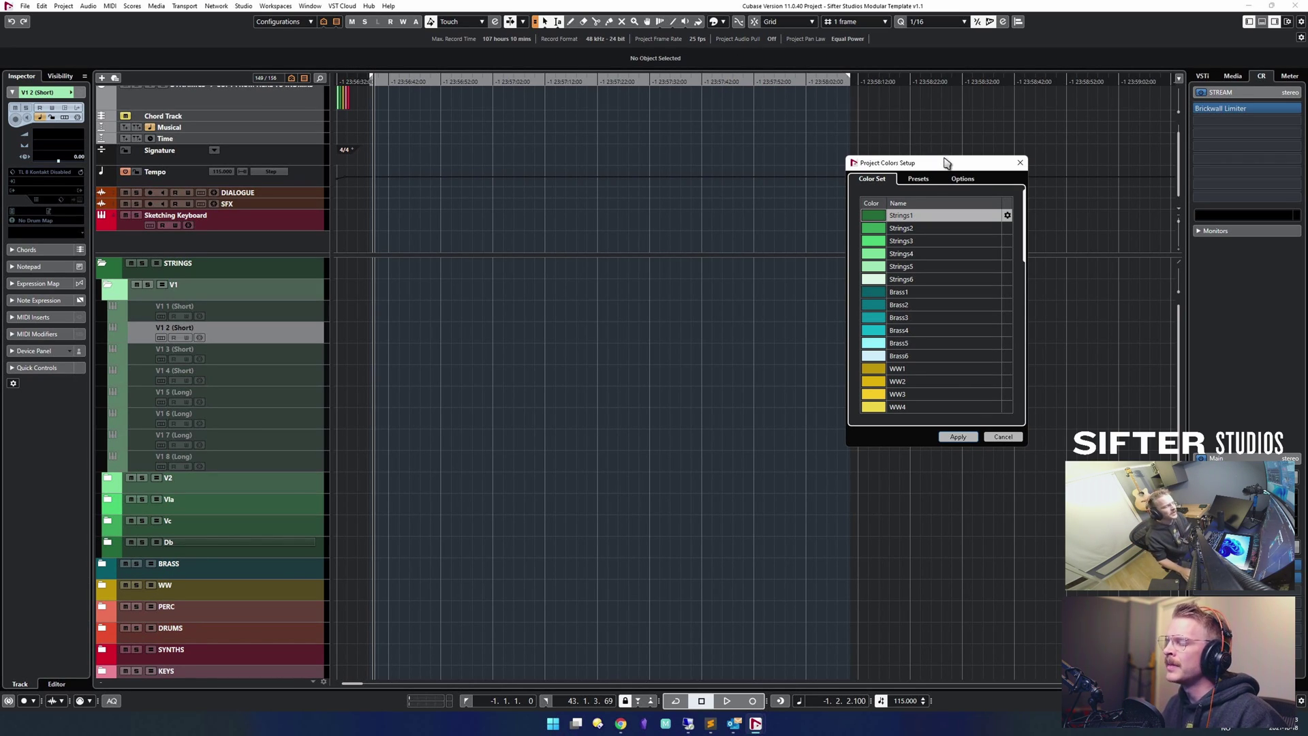
scroll(963, 341, "down", 3)
scroll(943, 301, "up", 3)
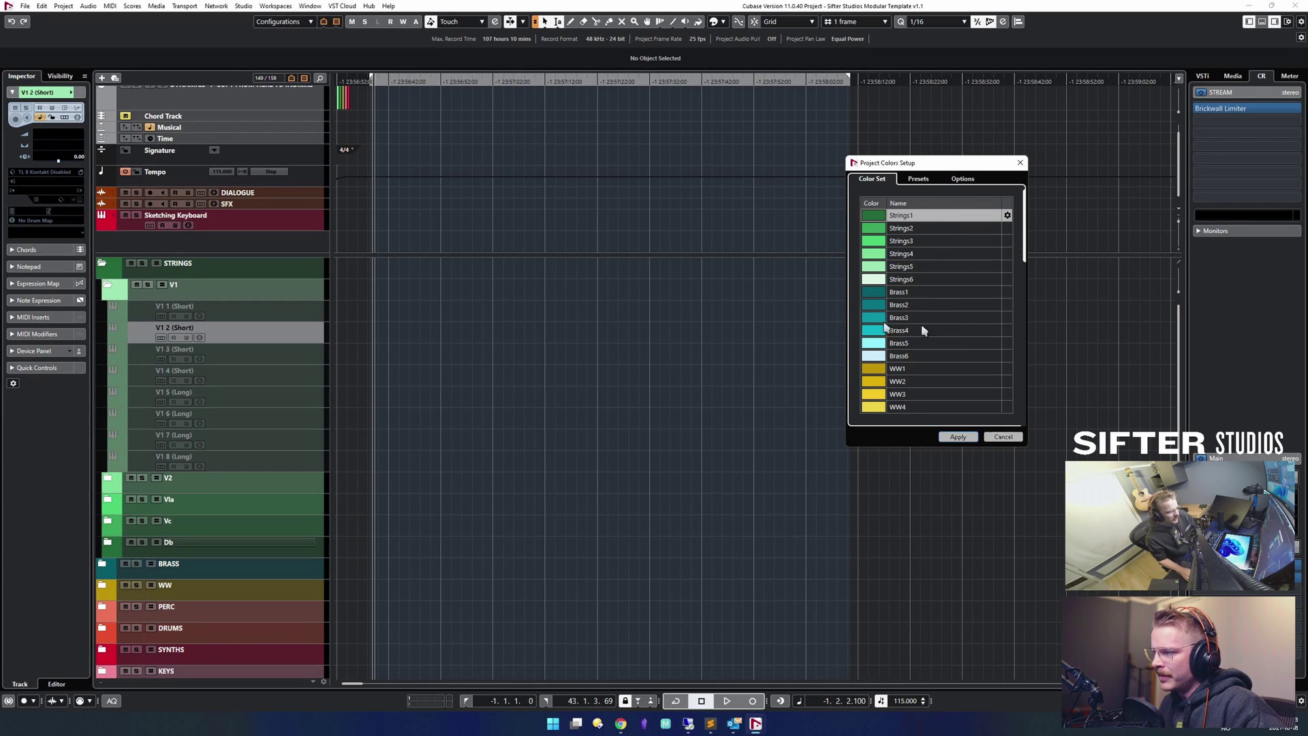
scroll(980, 339, "down", 4)
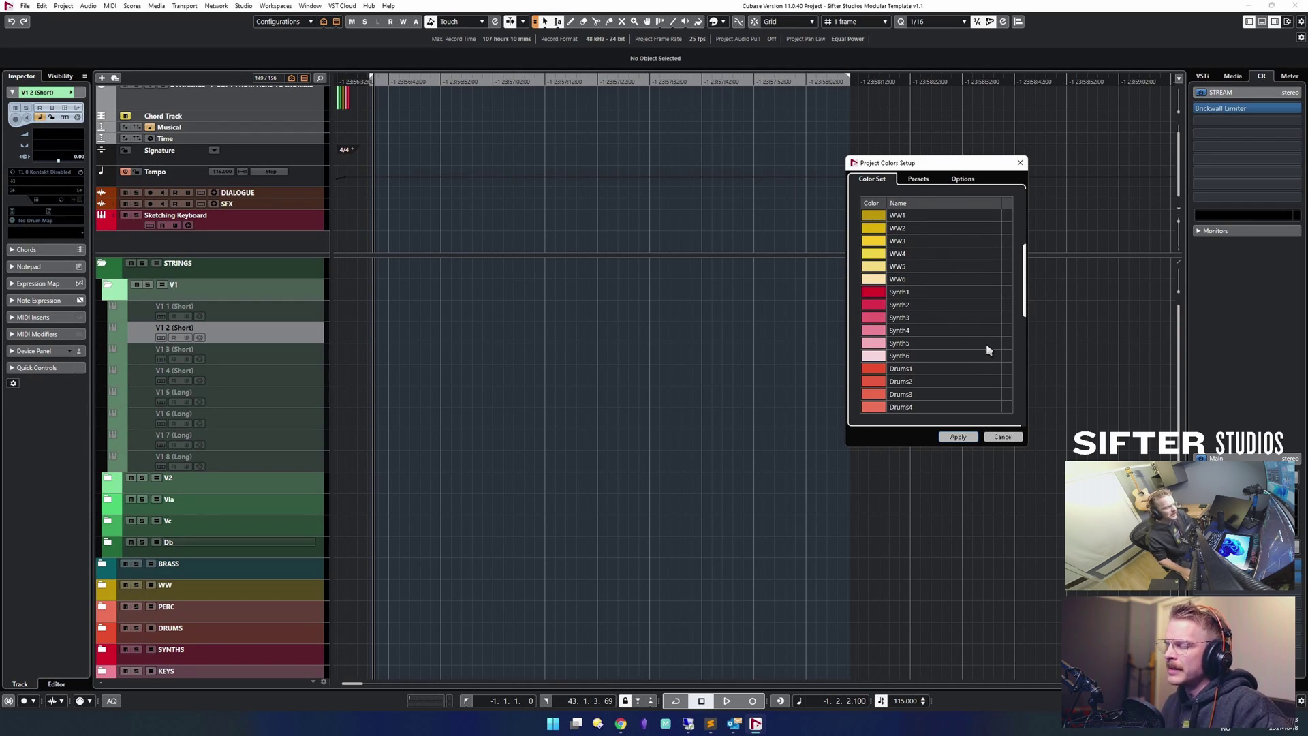
left_click(919, 178)
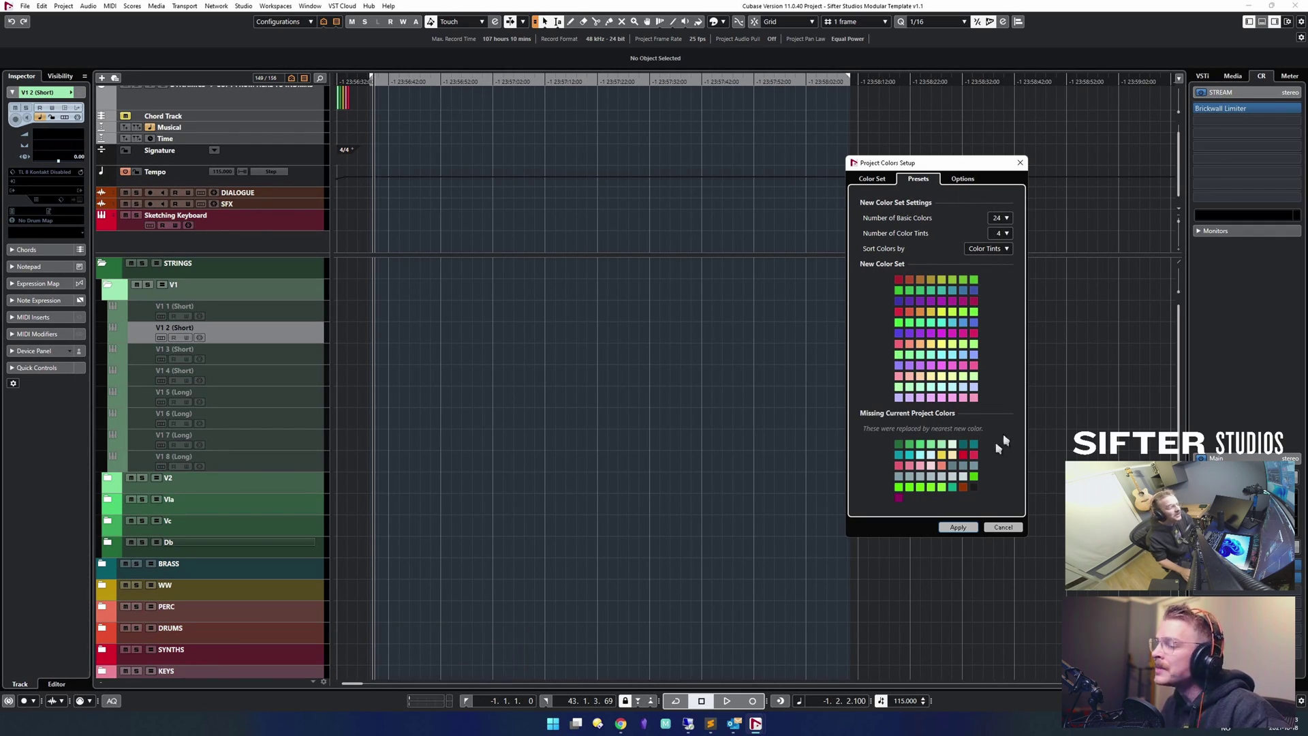
From the Options tab, store the Strings, Brass and WW colour set as the default.
left_click(873, 180)
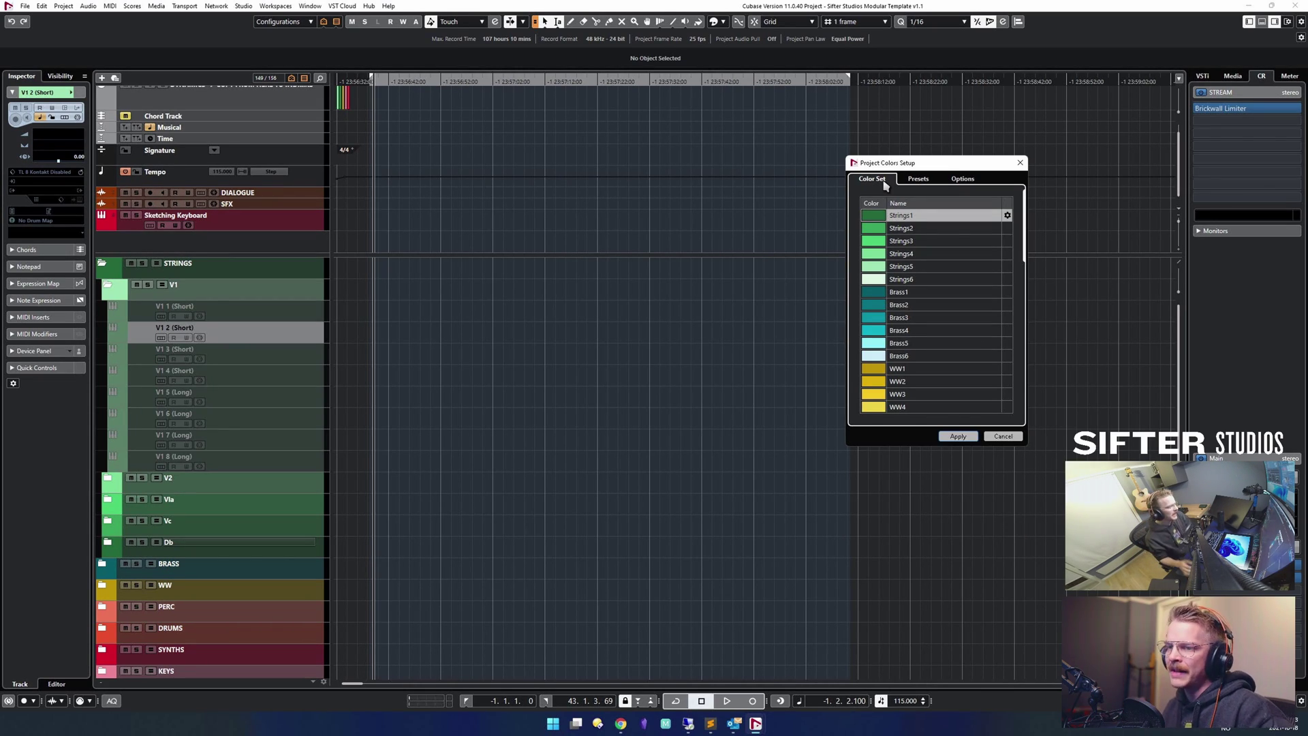
left_click(926, 180)
left_click(963, 179)
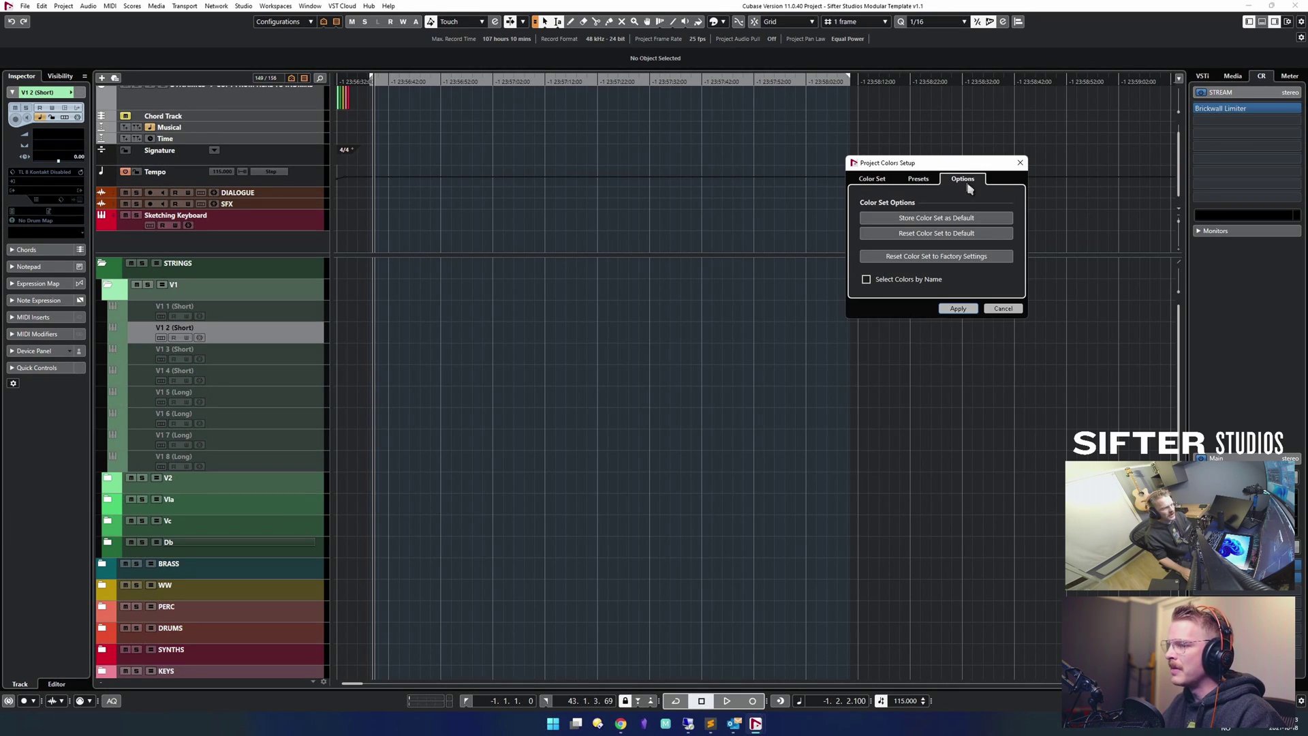
left_click(954, 218)
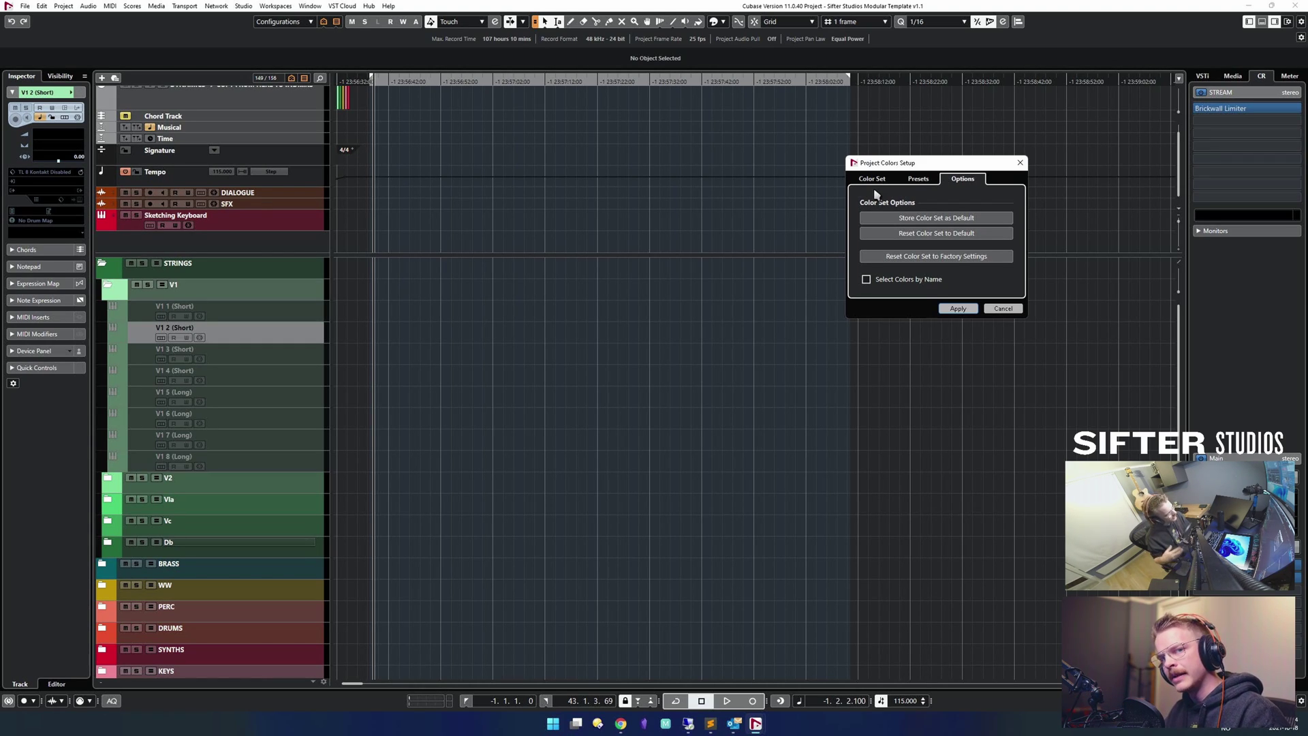
left_click_drag(941, 162, 927, 169)
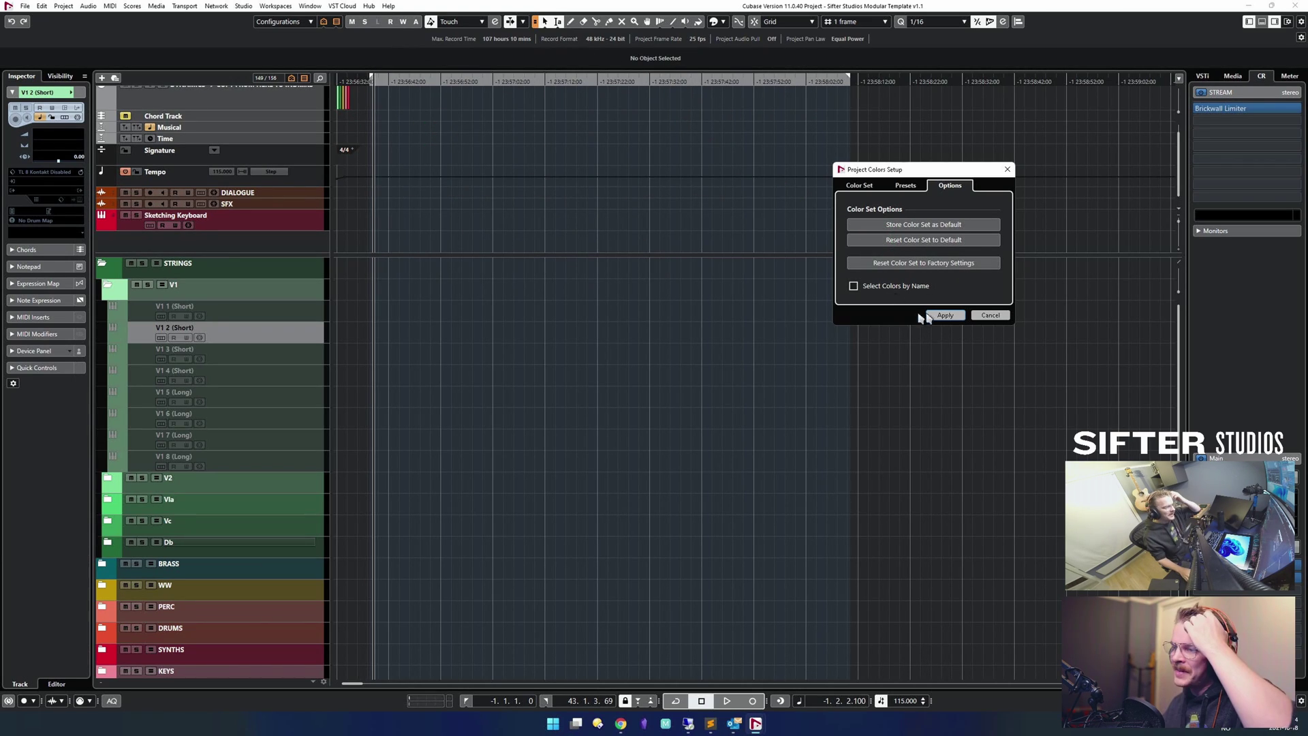
Enable Select Colors by Name, apply it, and close Project Colors Setup.
left_click(854, 286)
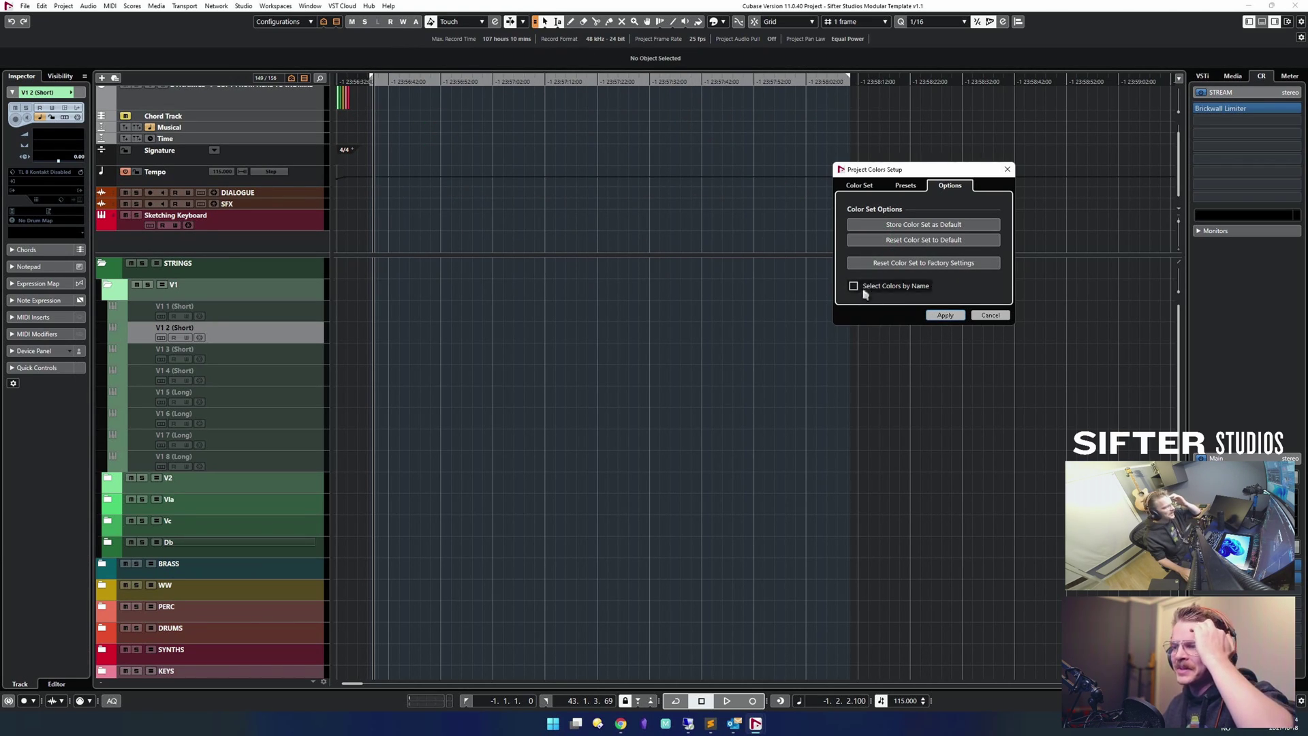
left_click(944, 315)
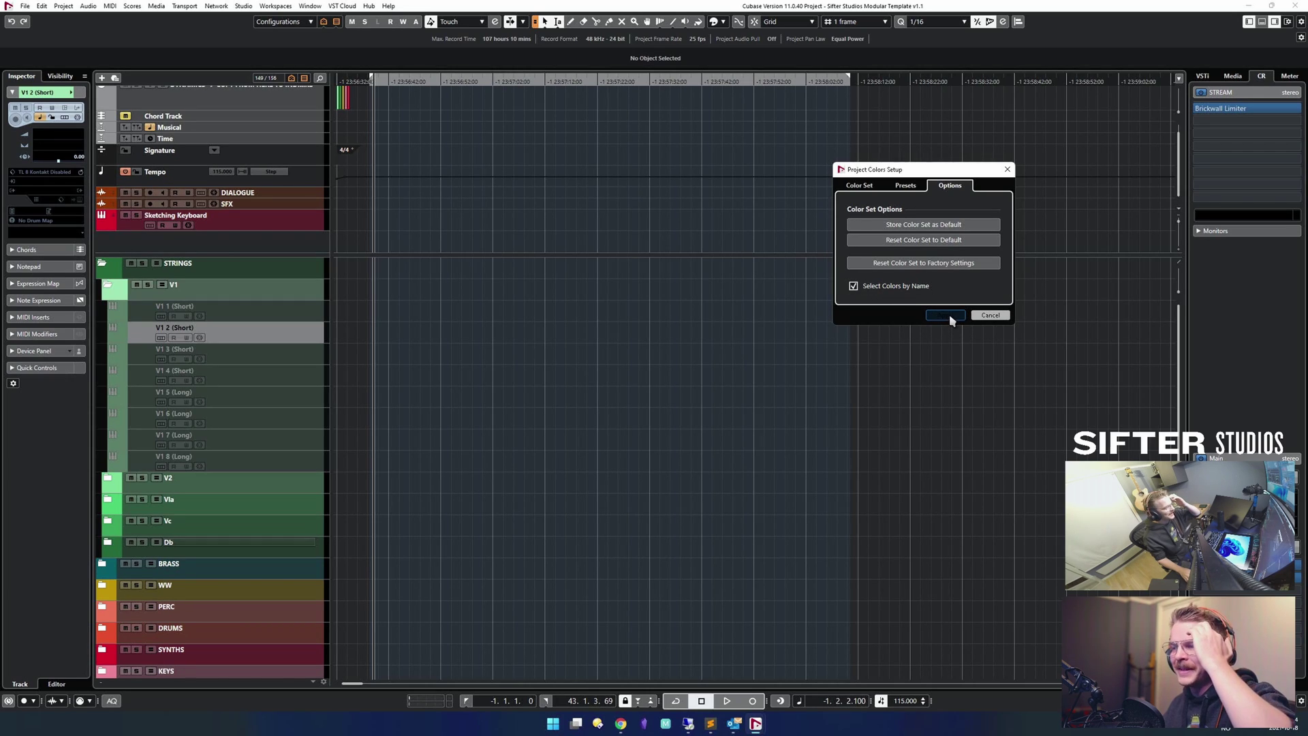
left_click(945, 316)
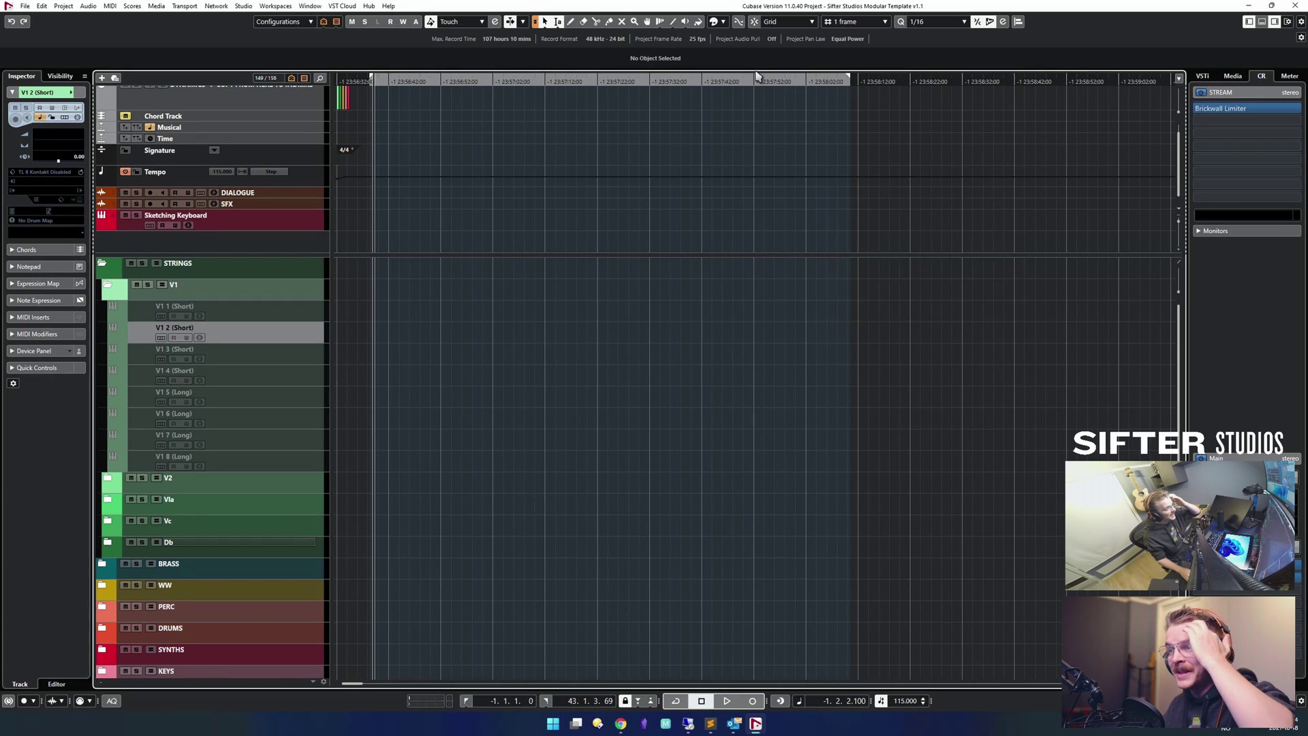
Check the toolbar track colour list for named entries like Strings1, Brass1, Drums1 and Band1.
left_click(723, 22)
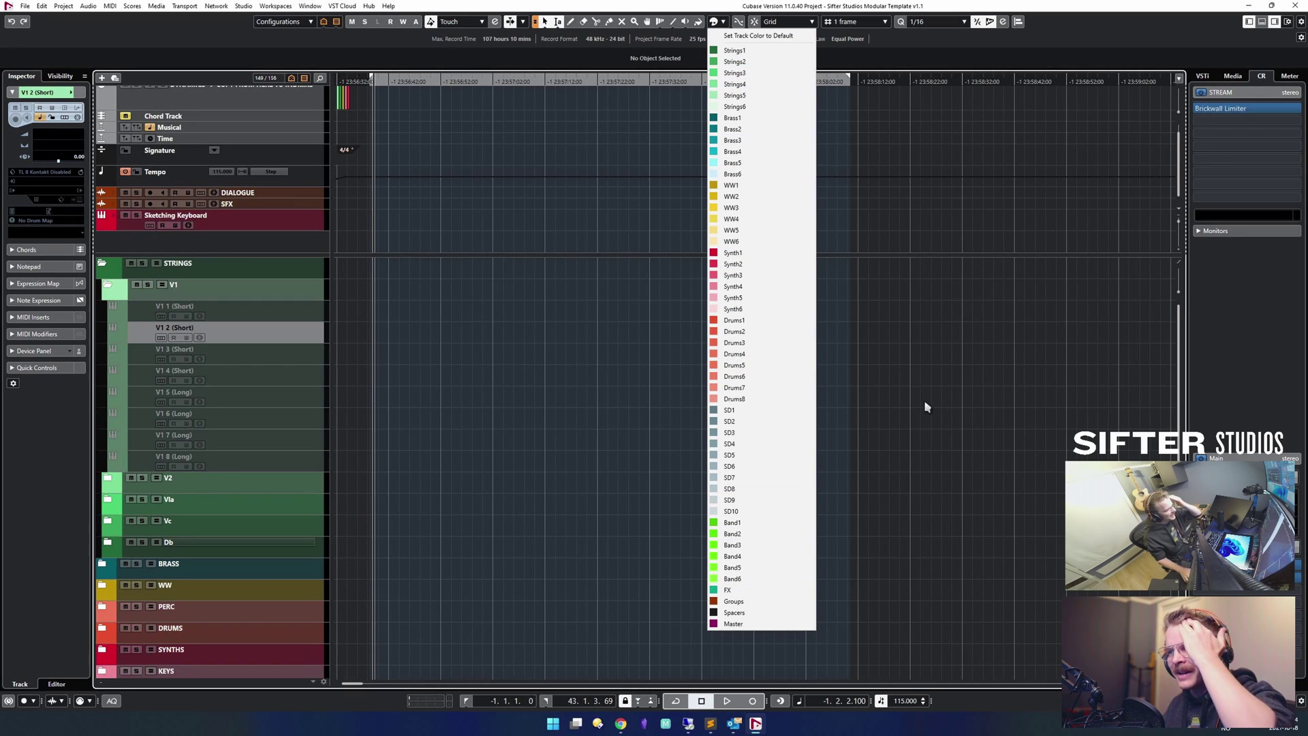
left_click(886, 360)
left_click(723, 22)
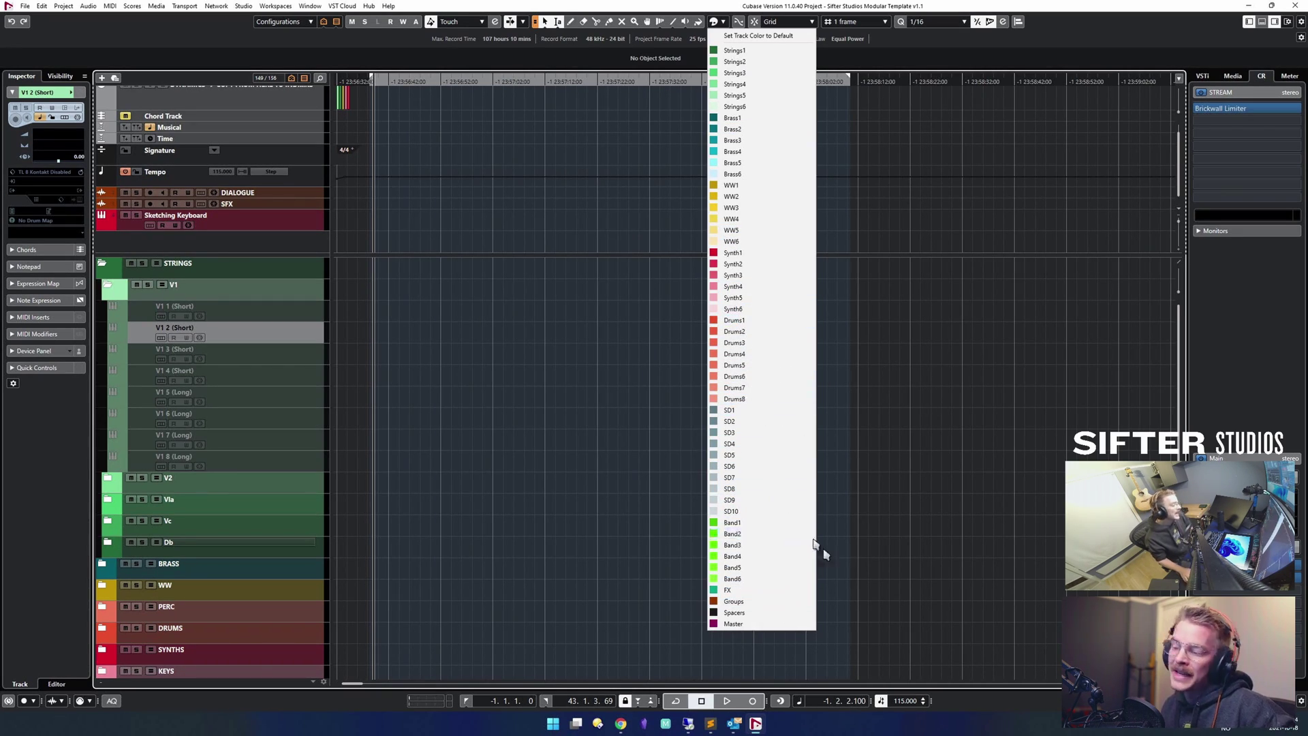
left_click(872, 576)
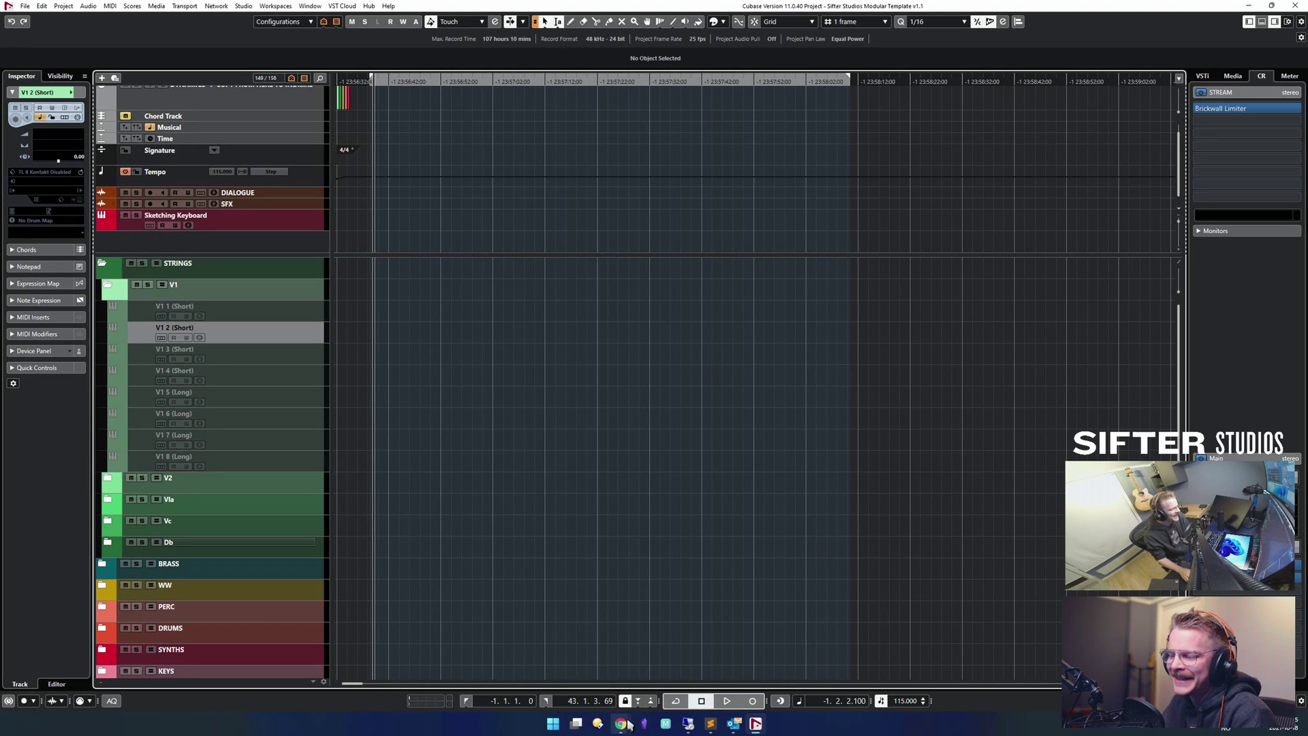
mouse_move(621, 724)
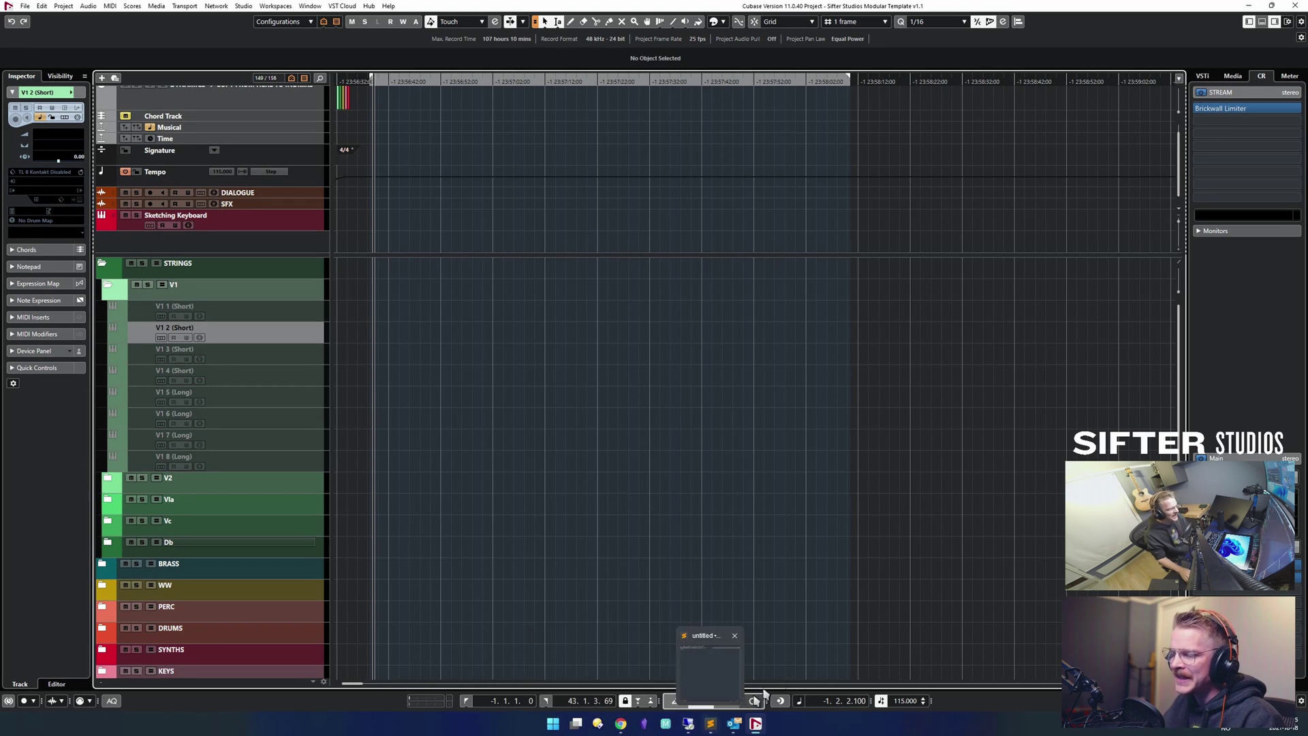